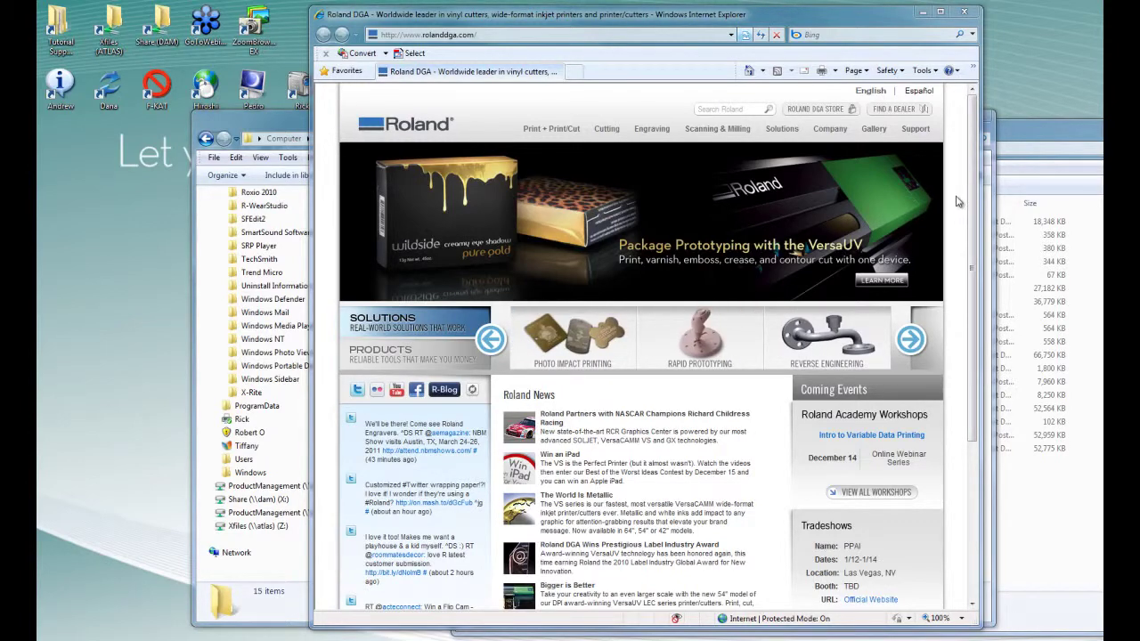
# Go to the VersaWorks support page and expand its Software Updates downloads.
pyautogui.click(957, 202)
pyautogui.moveTo(914, 128)
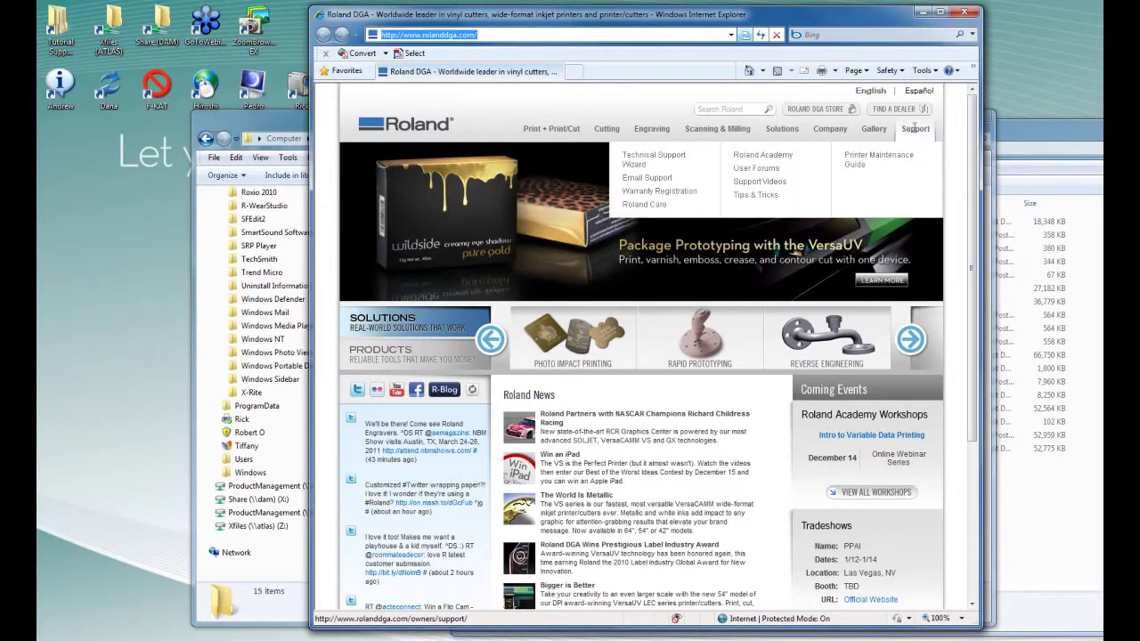
pyautogui.click(653, 158)
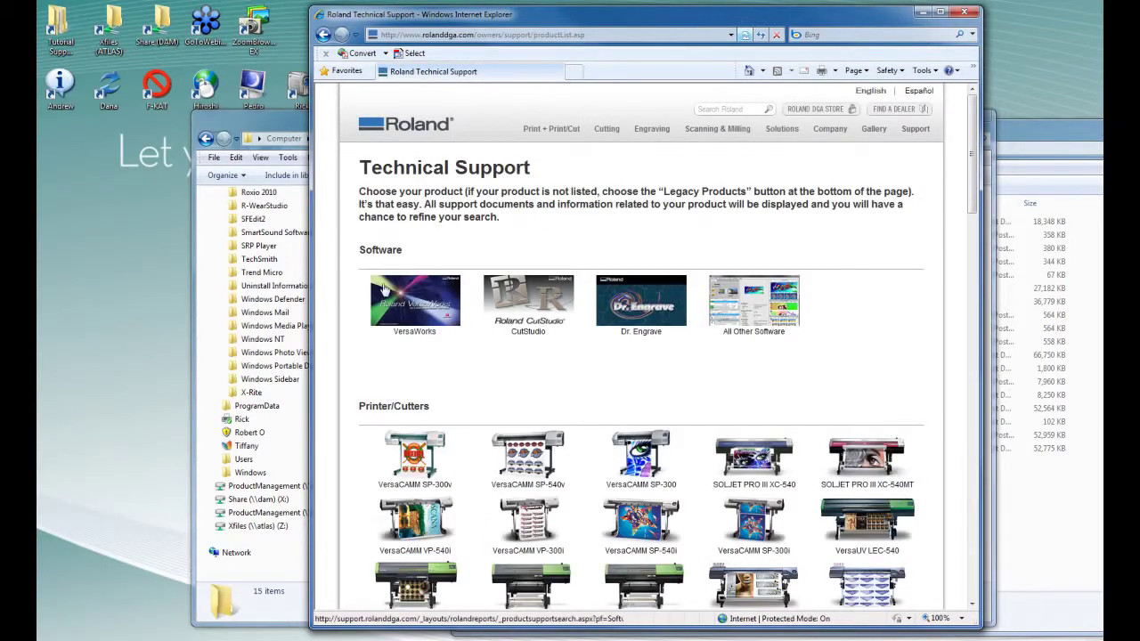
pyautogui.click(392, 289)
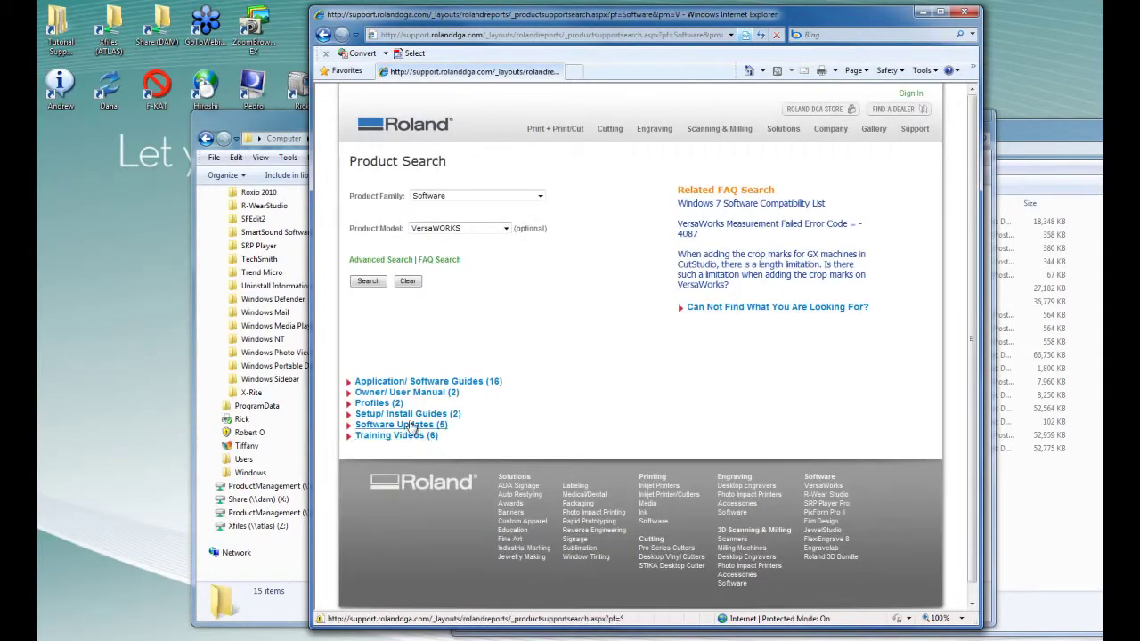
pyautogui.click(412, 425)
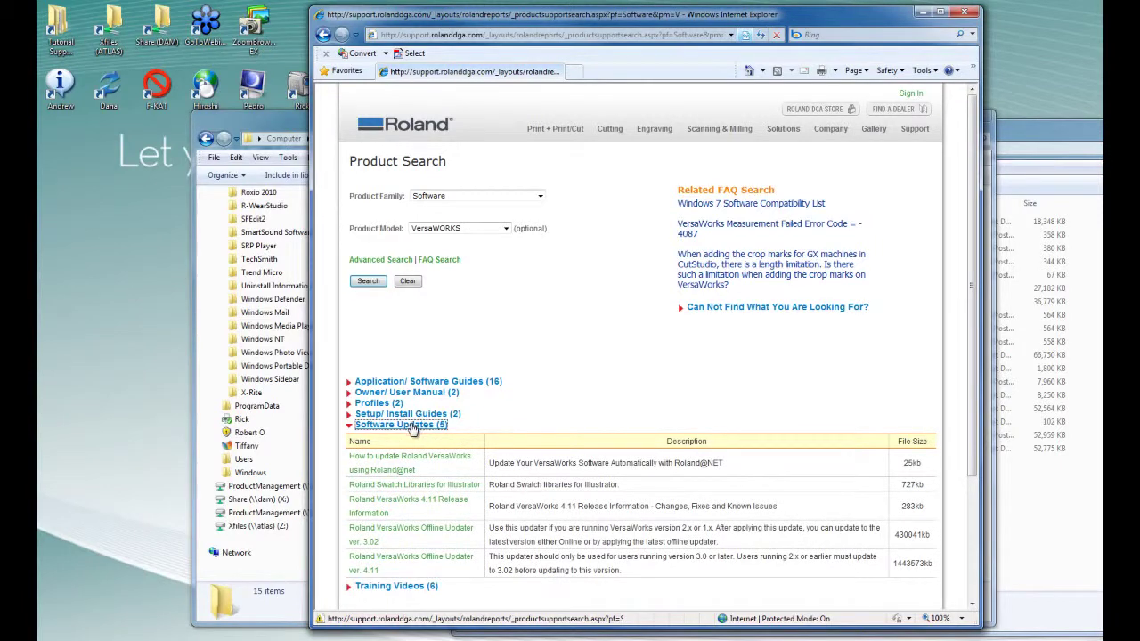
# Save the Roland Swatch Libraries for Illustrator zip to the Desktop.
pyautogui.click(442, 486)
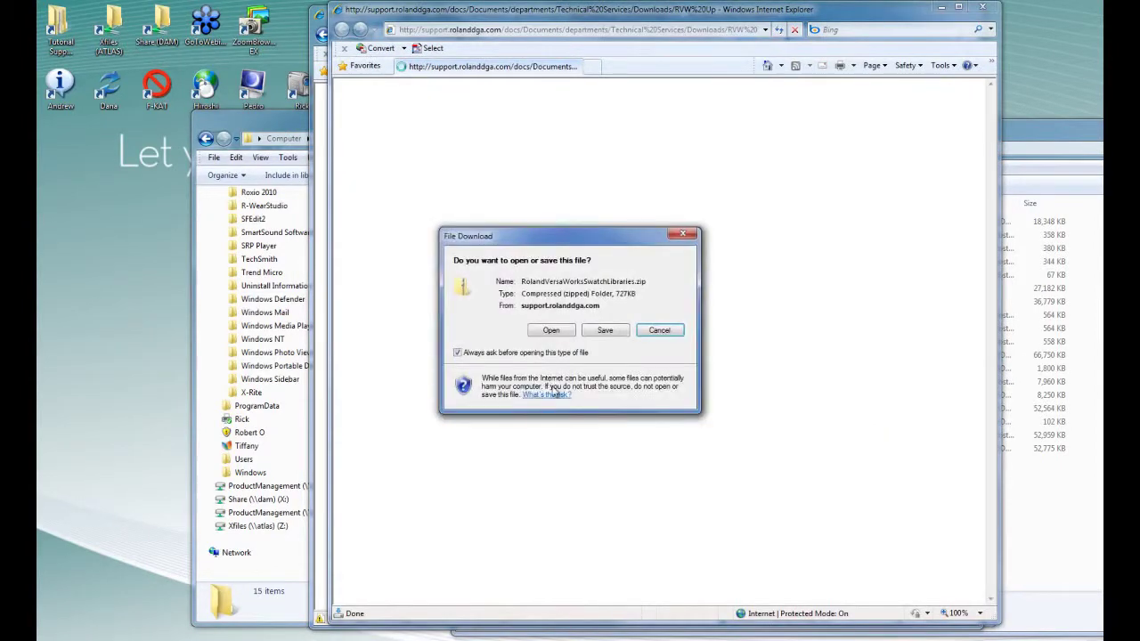
pyautogui.click(615, 333)
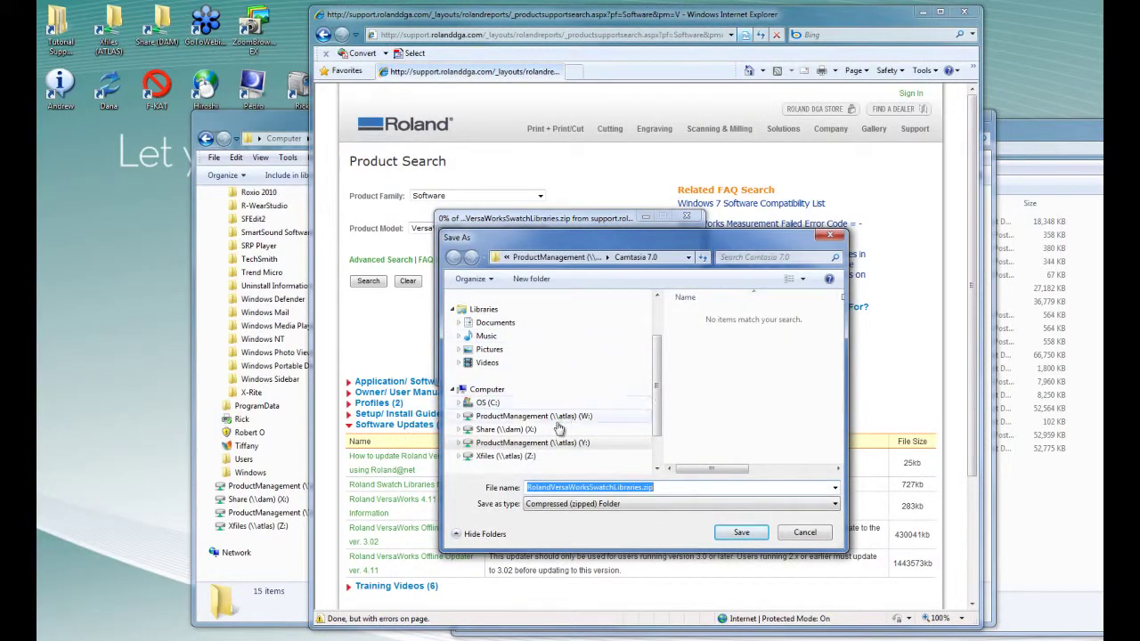
pyautogui.scroll(2, 475, 349)
pyautogui.click(478, 316)
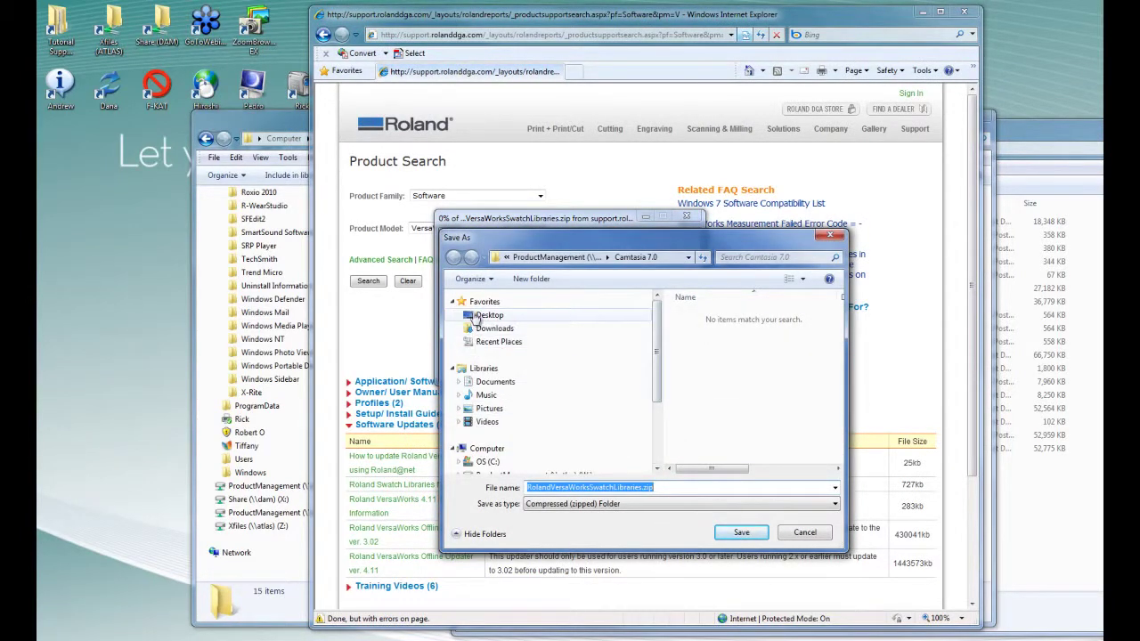
pyautogui.click(742, 533)
# Extract the downloaded swatch zip to its suggested folder.
pyautogui.rightClick(54, 156)
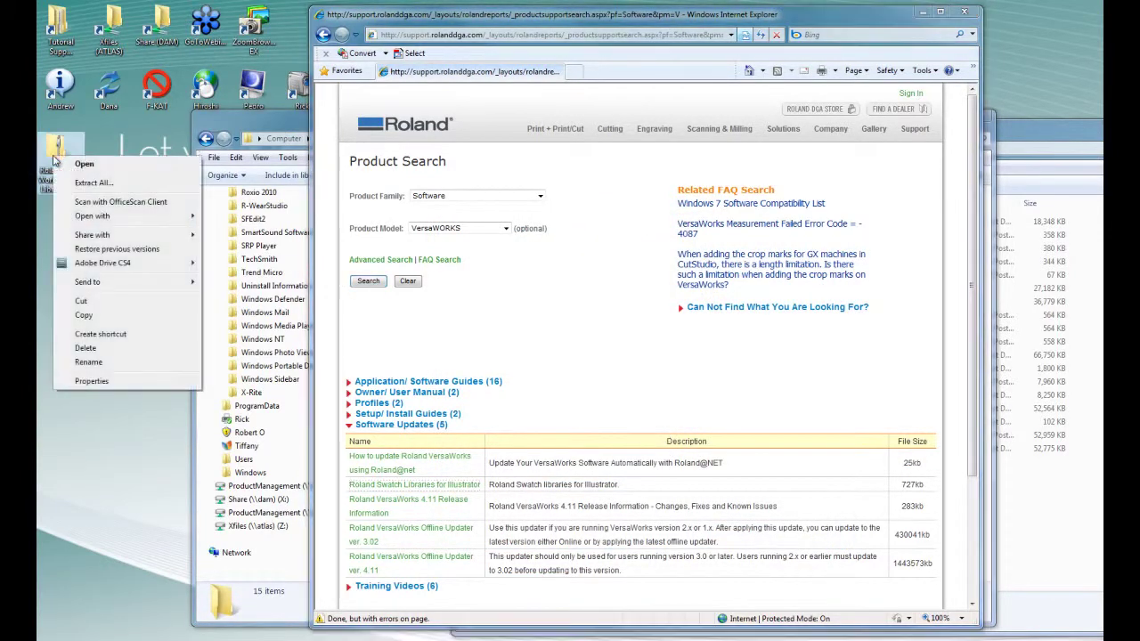
pyautogui.rightClick(64, 142)
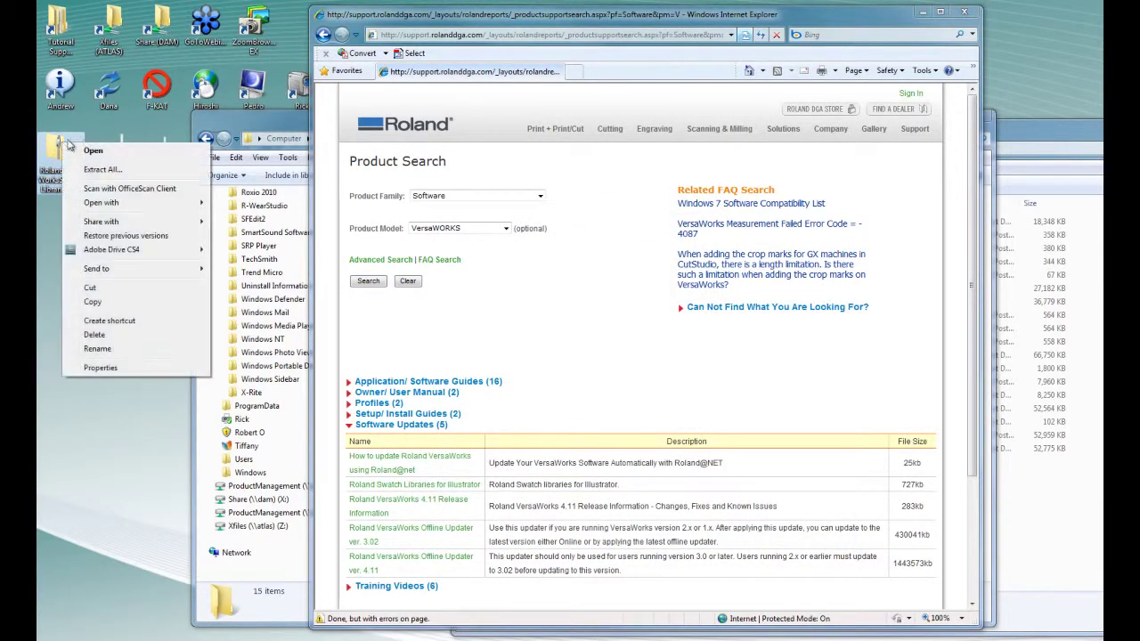
pyautogui.click(103, 169)
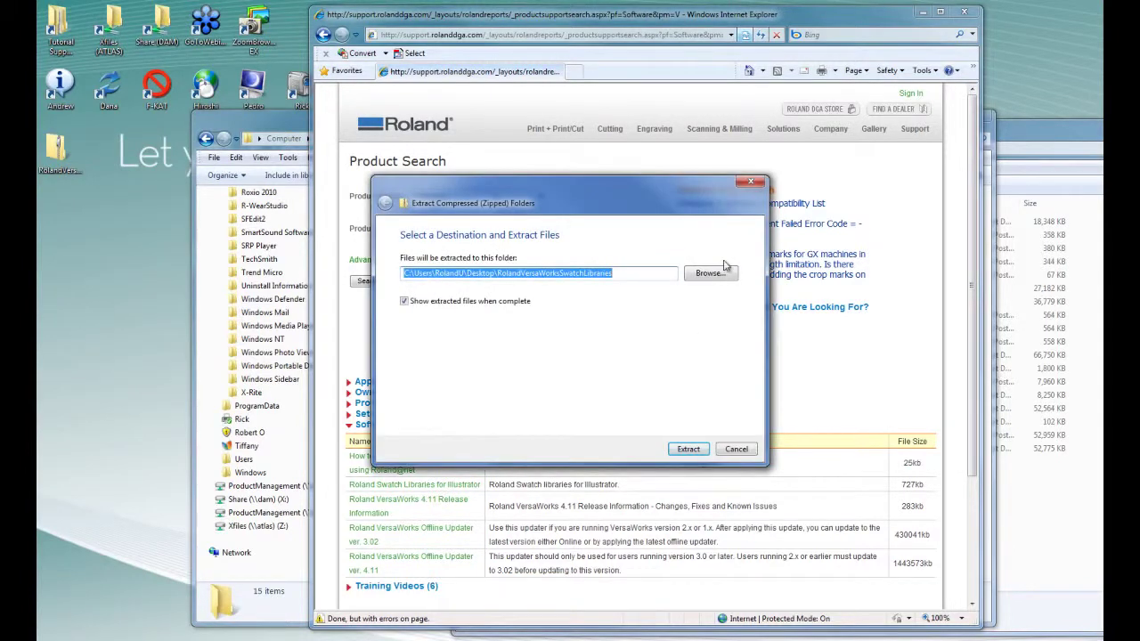
pyautogui.click(688, 450)
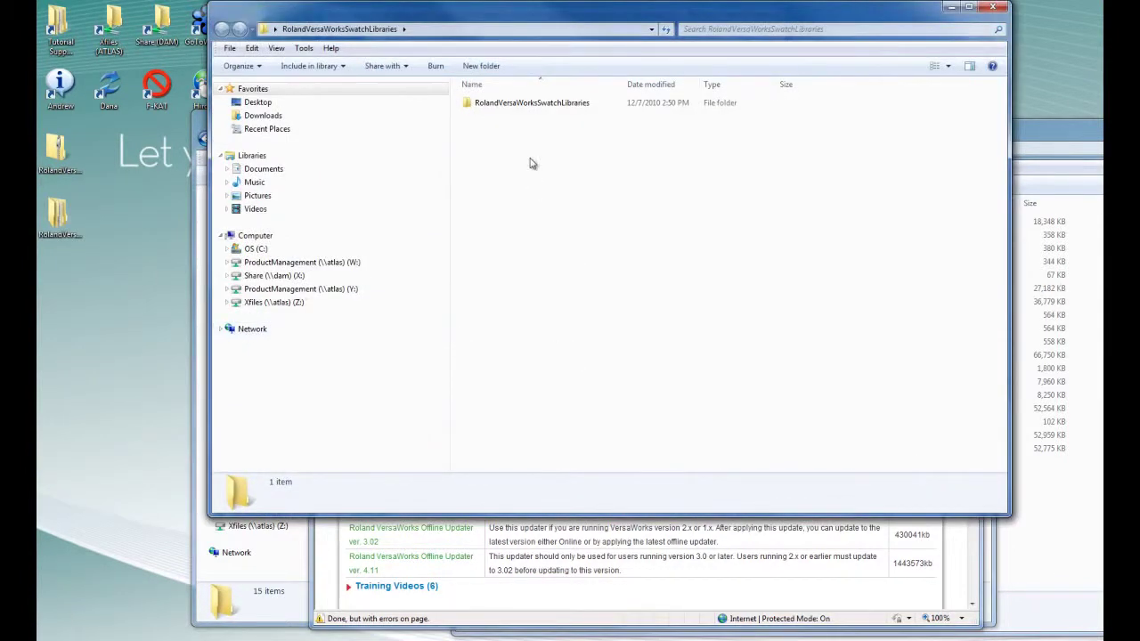
# Open the RolandVersaWorksSwatchLibraries folder and select all seven .ai swatch files.
pyautogui.doubleClick(528, 105)
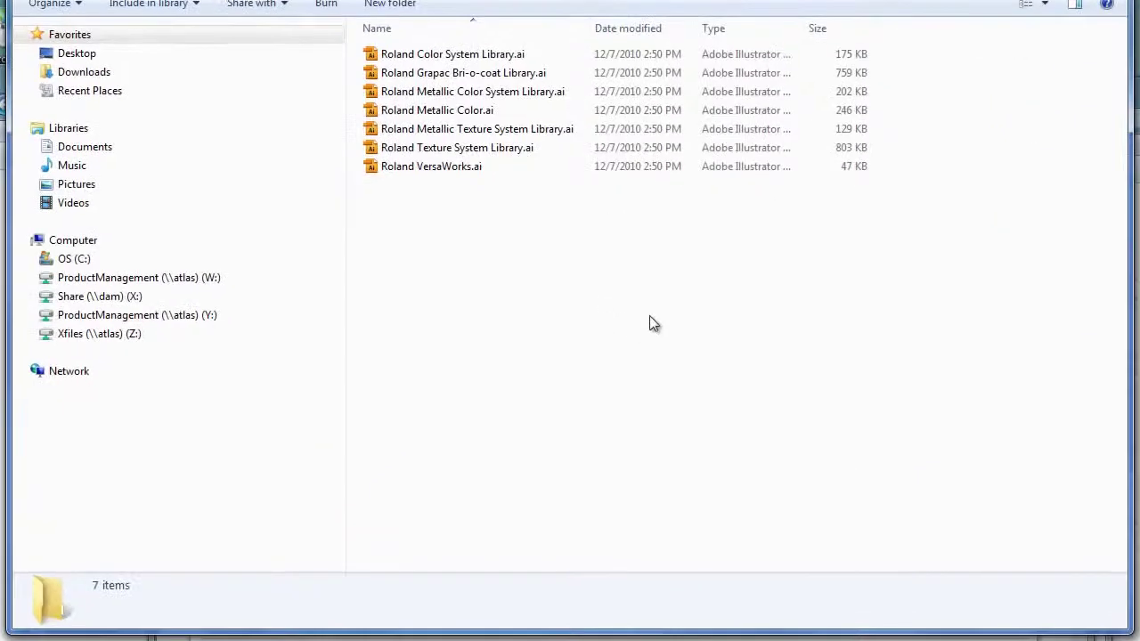
pyautogui.moveTo(649, 316); pyautogui.dragTo(334, 54)
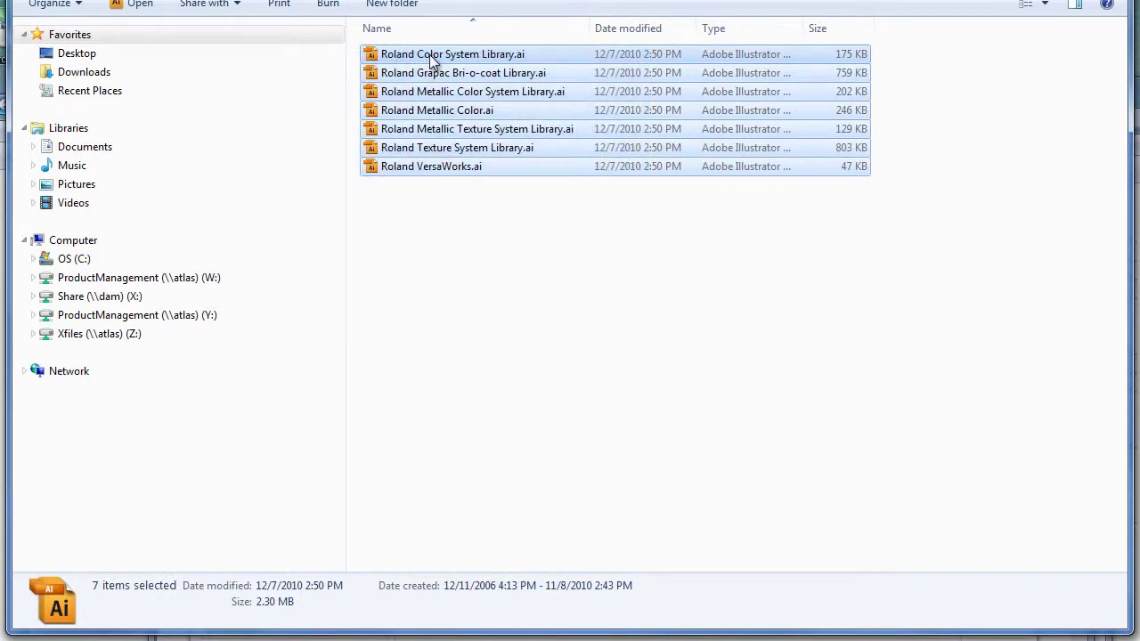
pyautogui.rightClick(429, 54)
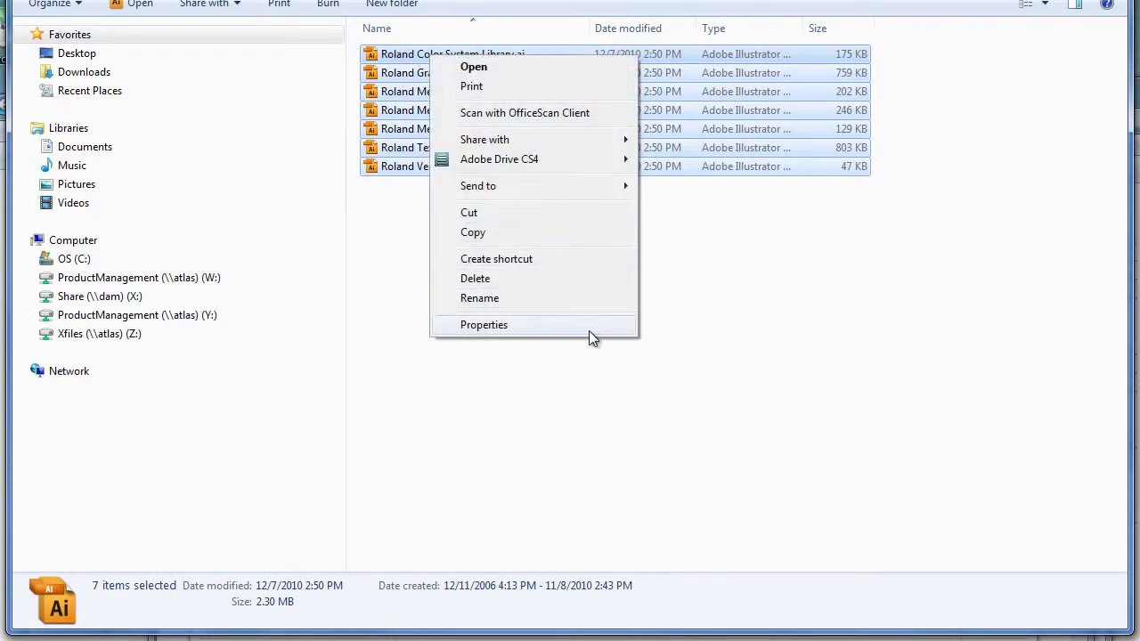
# Copy the seven swatch files and browse to Illustrator CS4's Presets\en_US\Swatches folder.
pyautogui.click(506, 234)
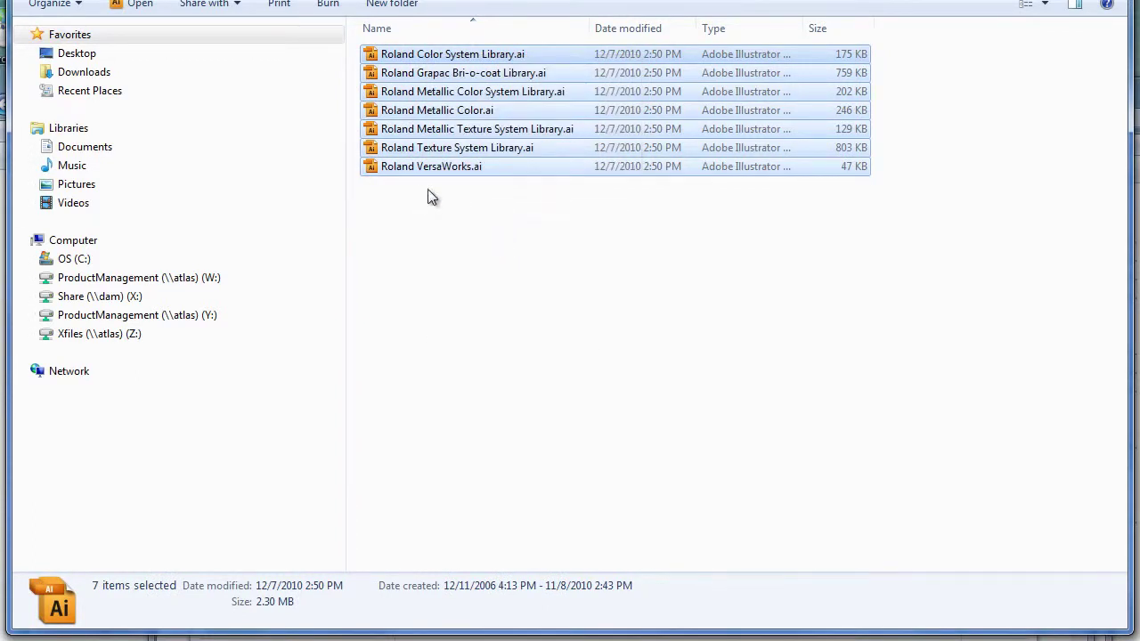
pyautogui.moveTo(100, 295)
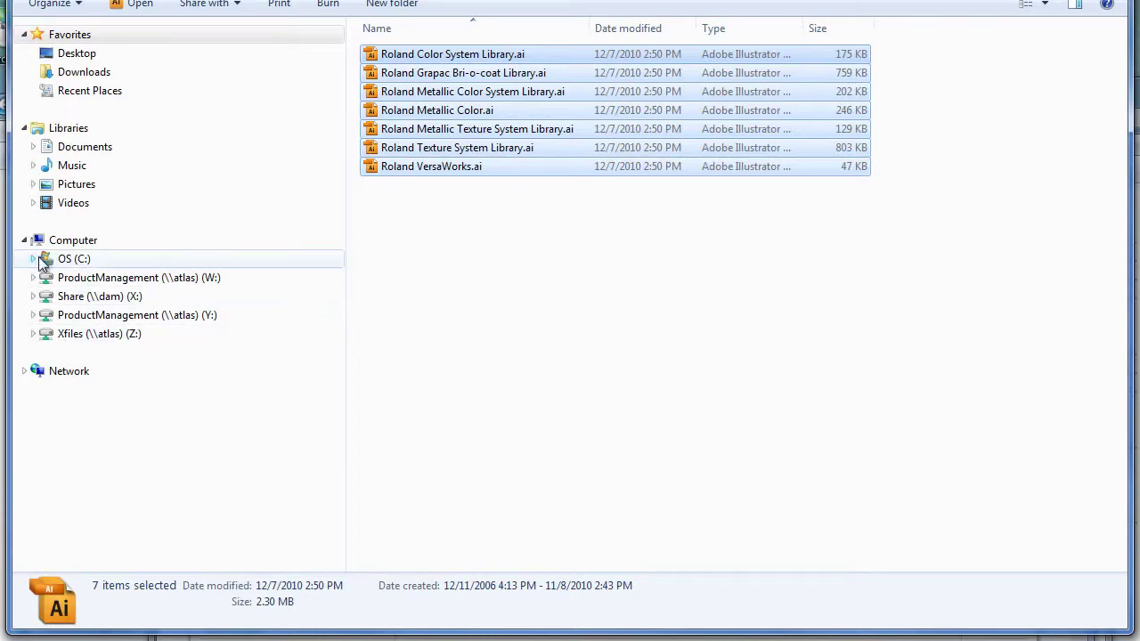
pyautogui.click(33, 258)
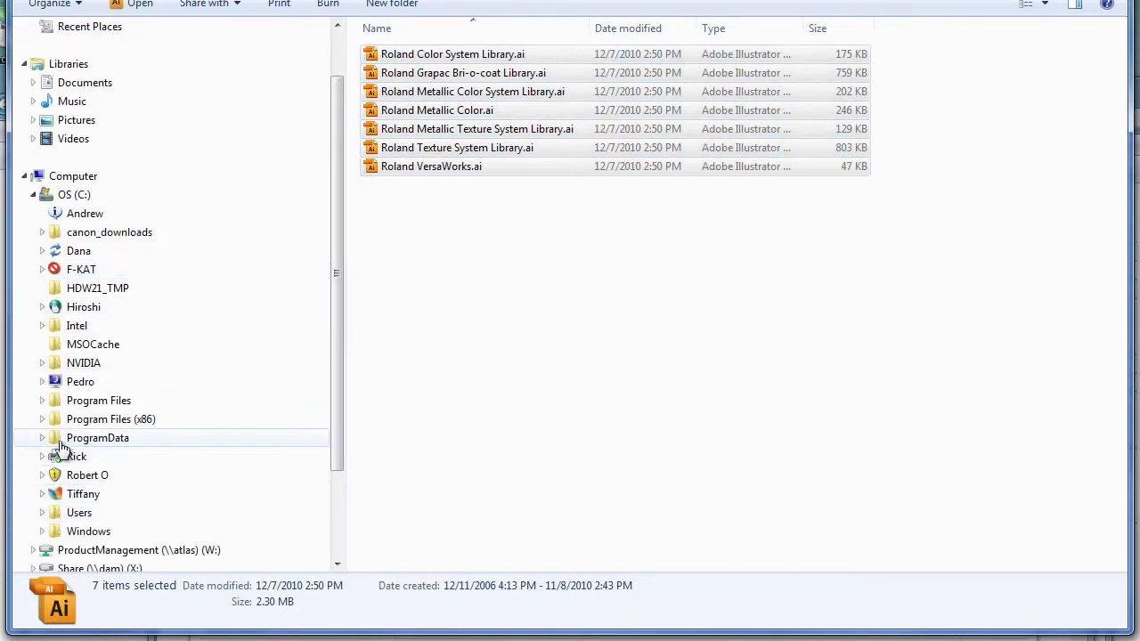
pyautogui.click(42, 419)
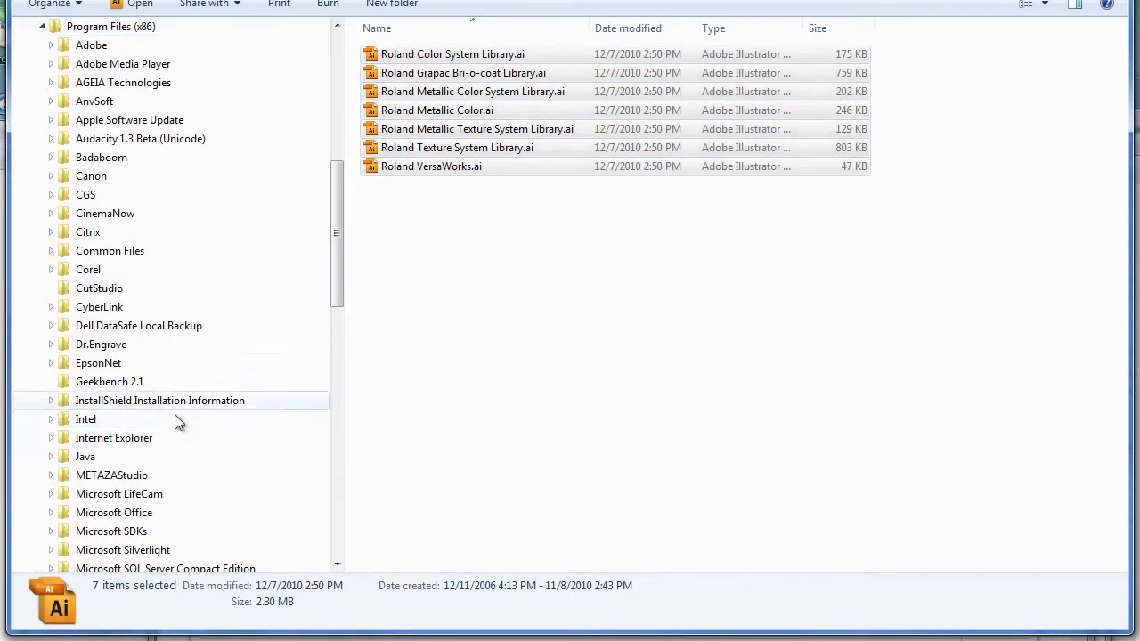
pyautogui.click(51, 45)
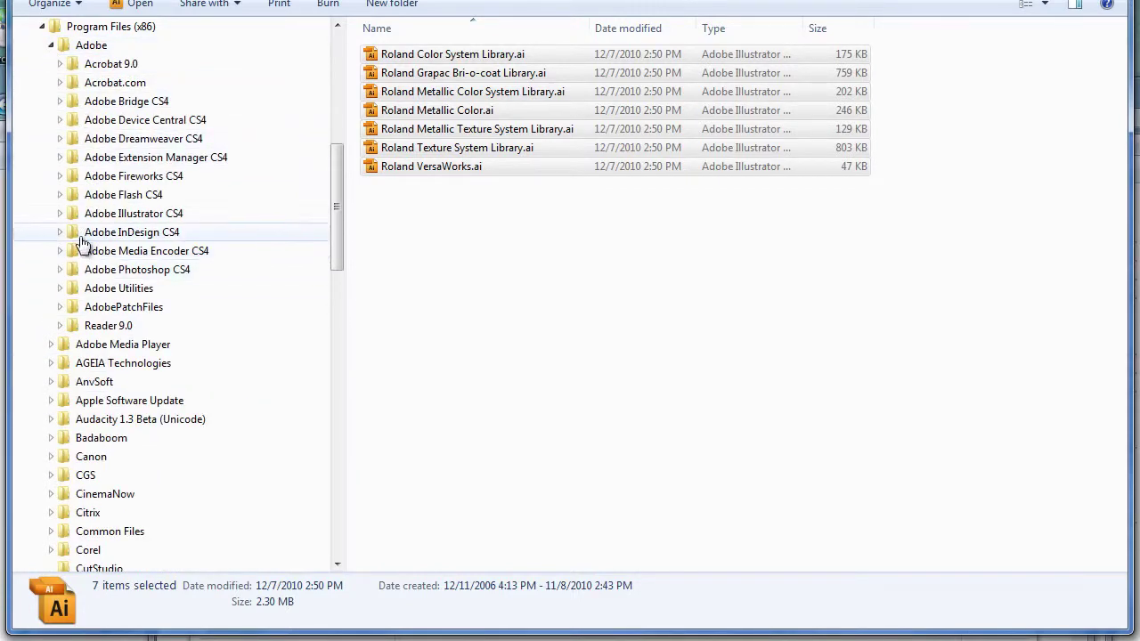
pyautogui.click(59, 214)
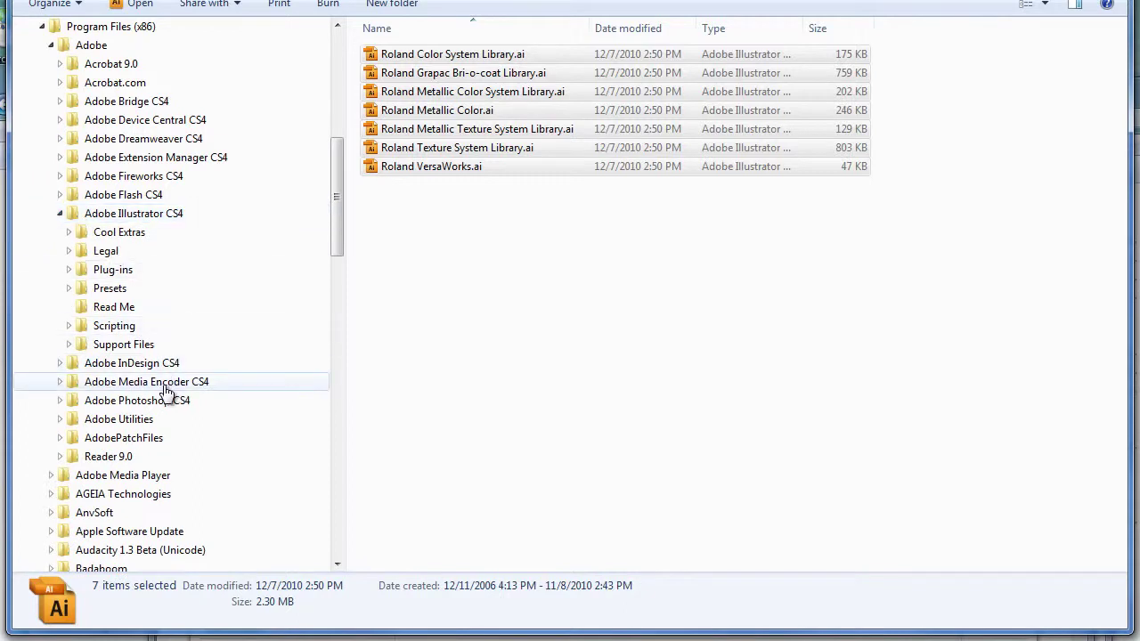
pyautogui.click(69, 289)
pyautogui.click(77, 306)
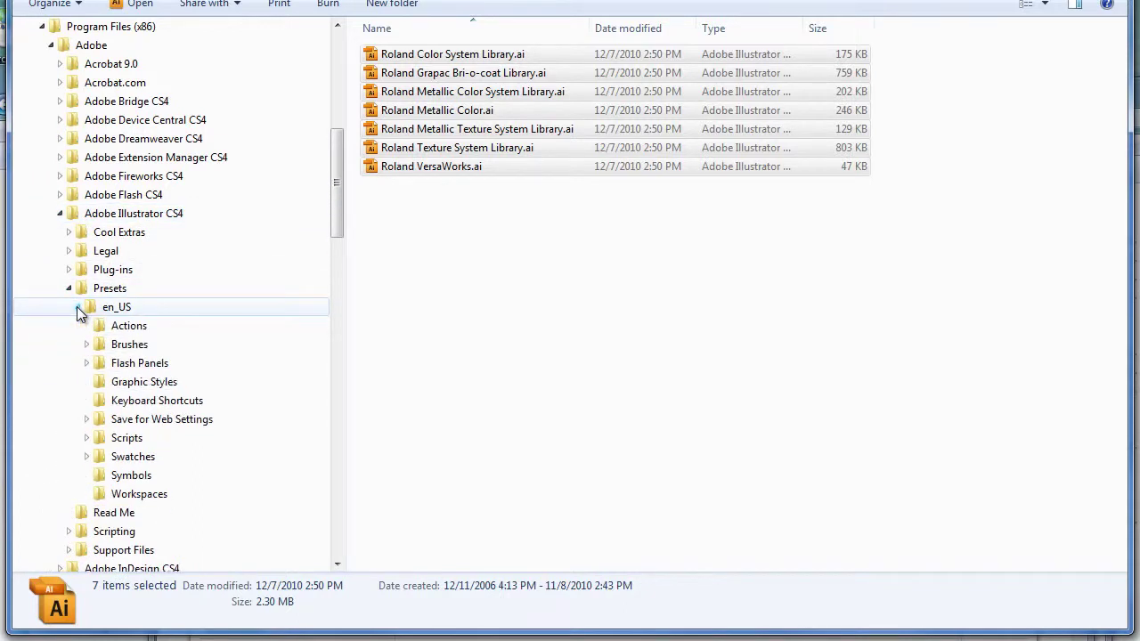
pyautogui.click(134, 456)
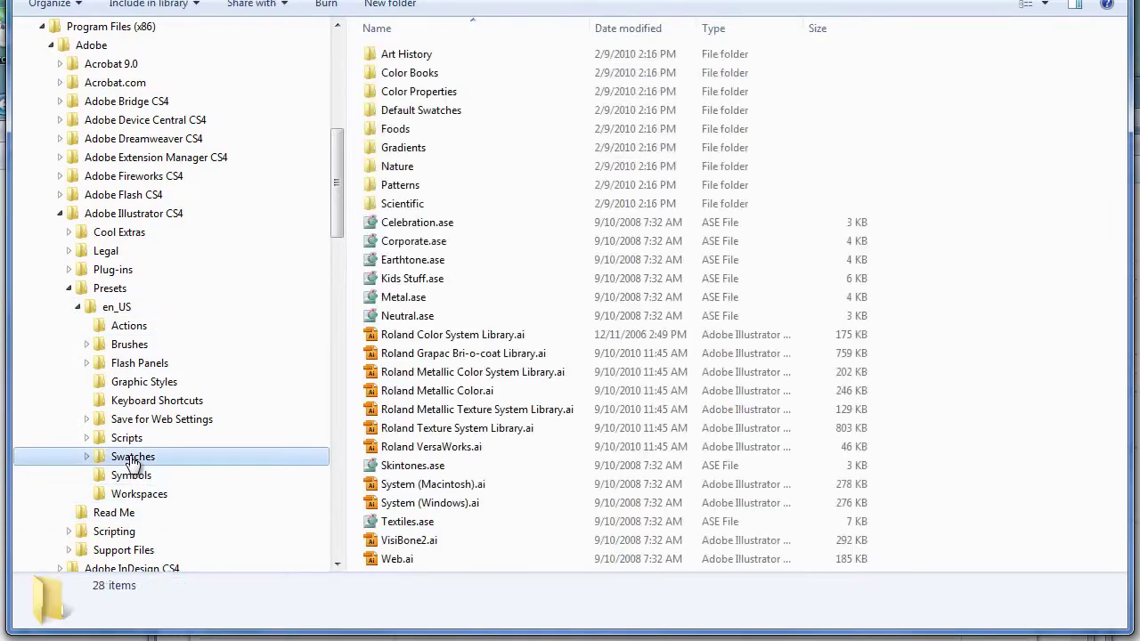
# Paste the swatch files there, replacing the older copies and granting permission.
pyautogui.rightClick(998, 462)
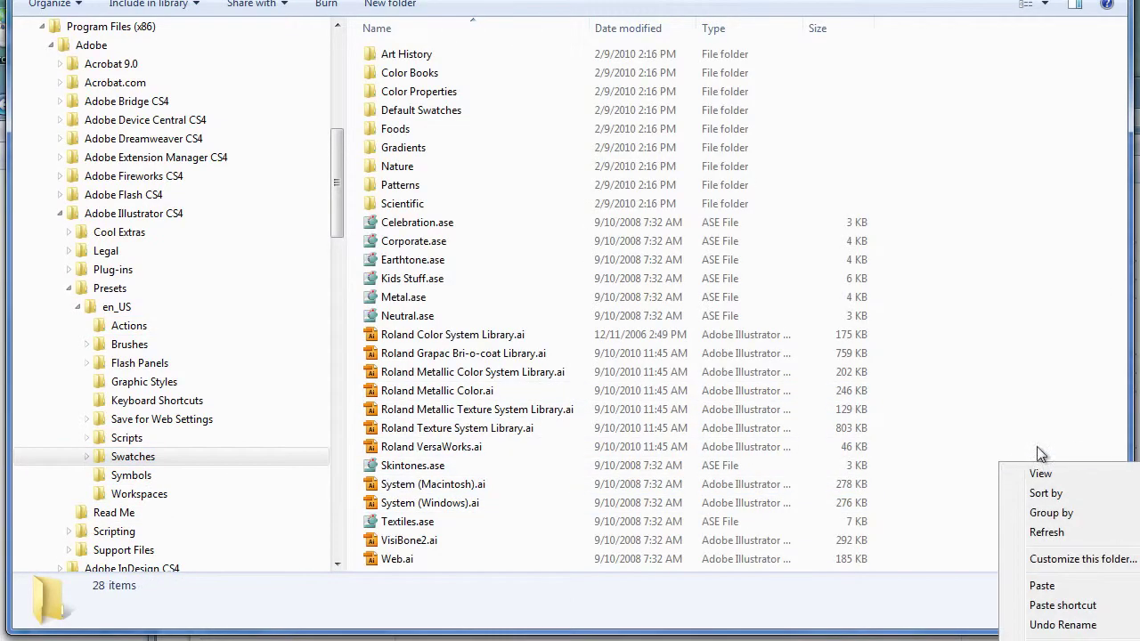
pyautogui.click(1091, 587)
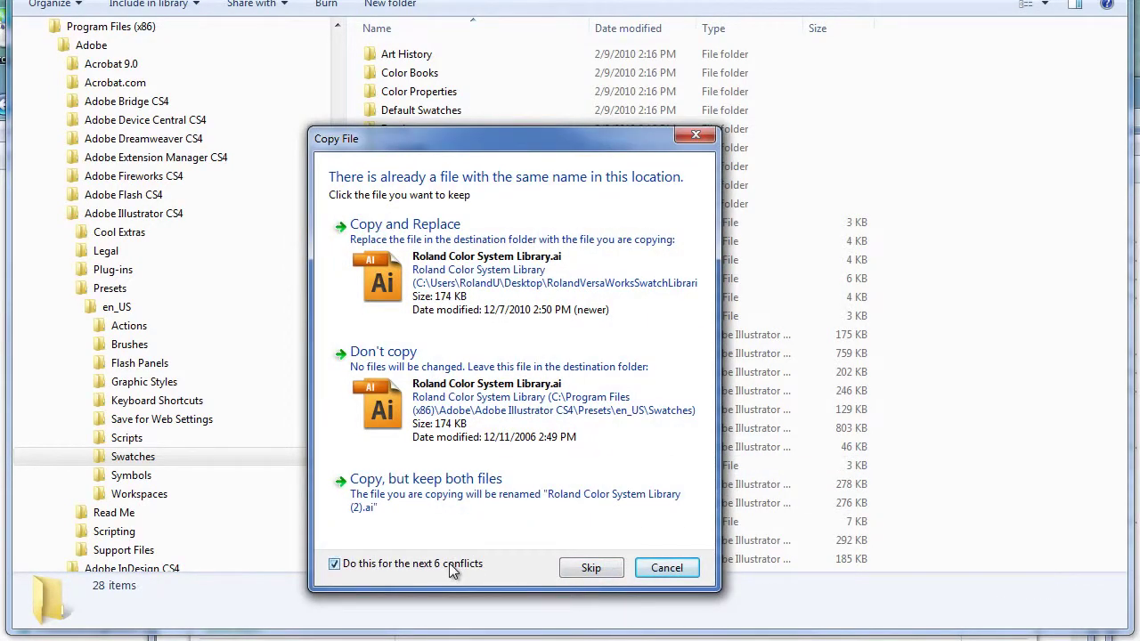
pyautogui.click(467, 260)
pyautogui.click(494, 426)
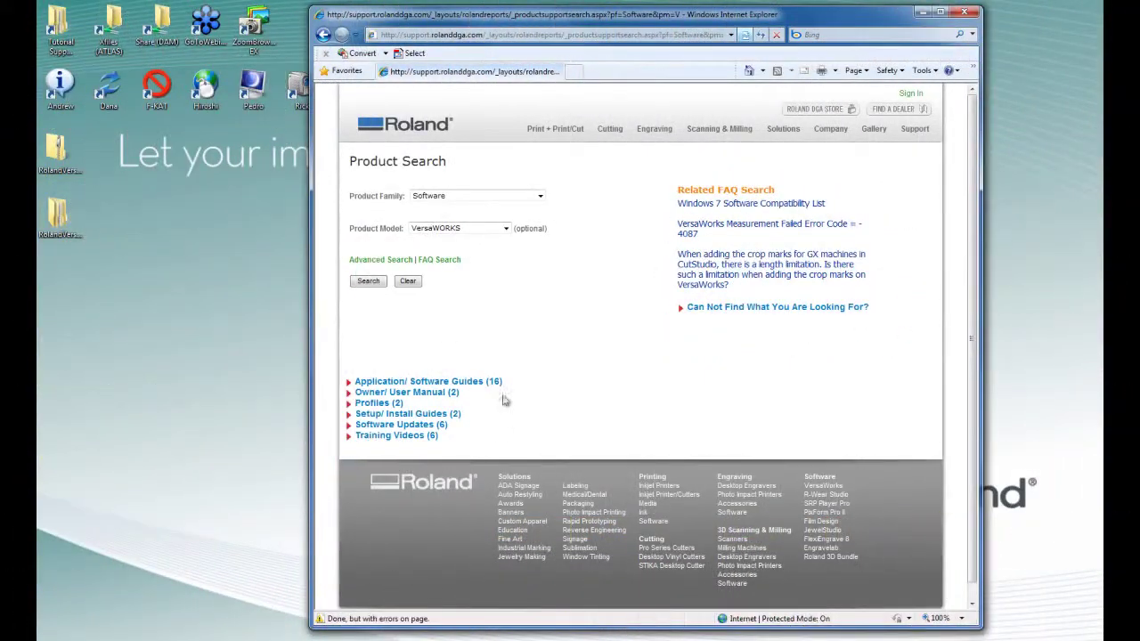
# Download the PerfCut Swatch Library for CorelDRAW X5 zip to the Desktop.
pyautogui.click(387, 426)
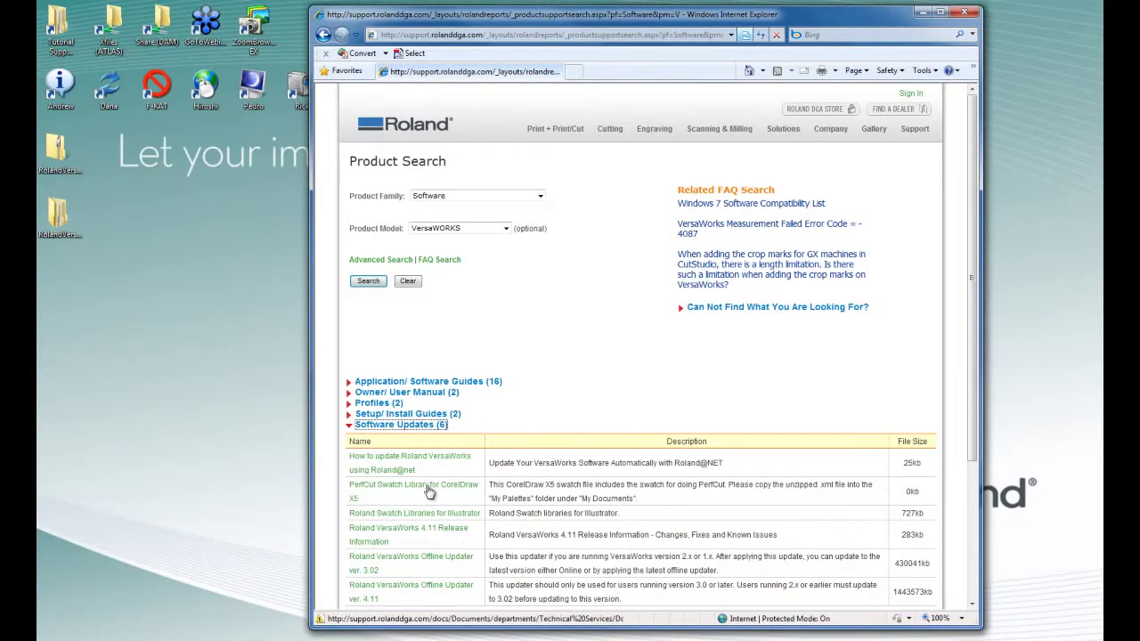
pyautogui.click(428, 491)
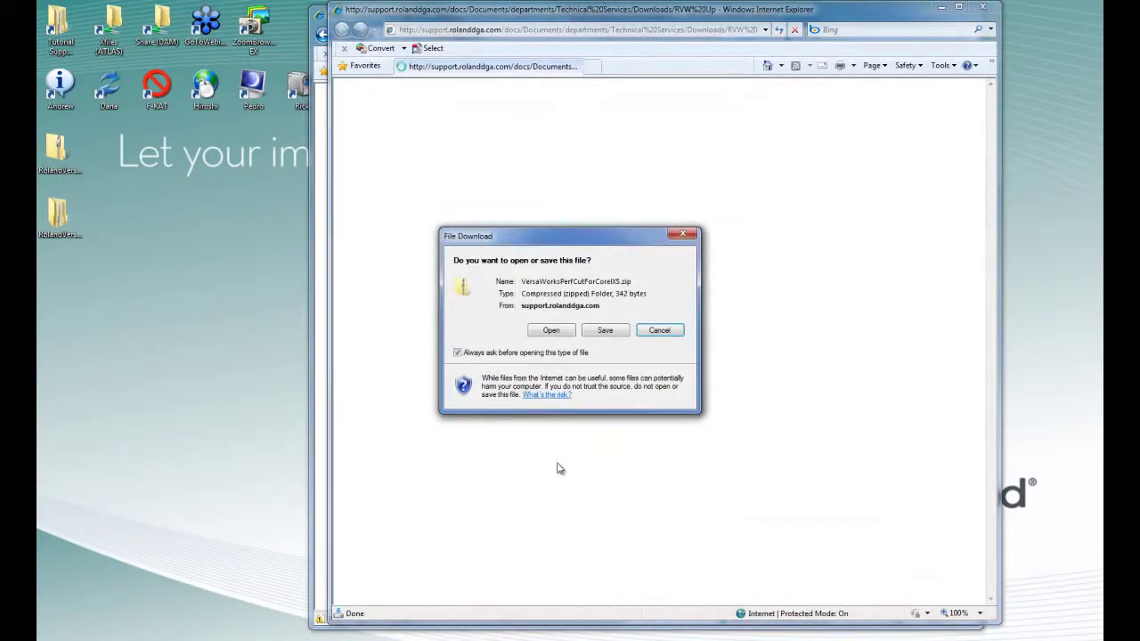
pyautogui.click(605, 331)
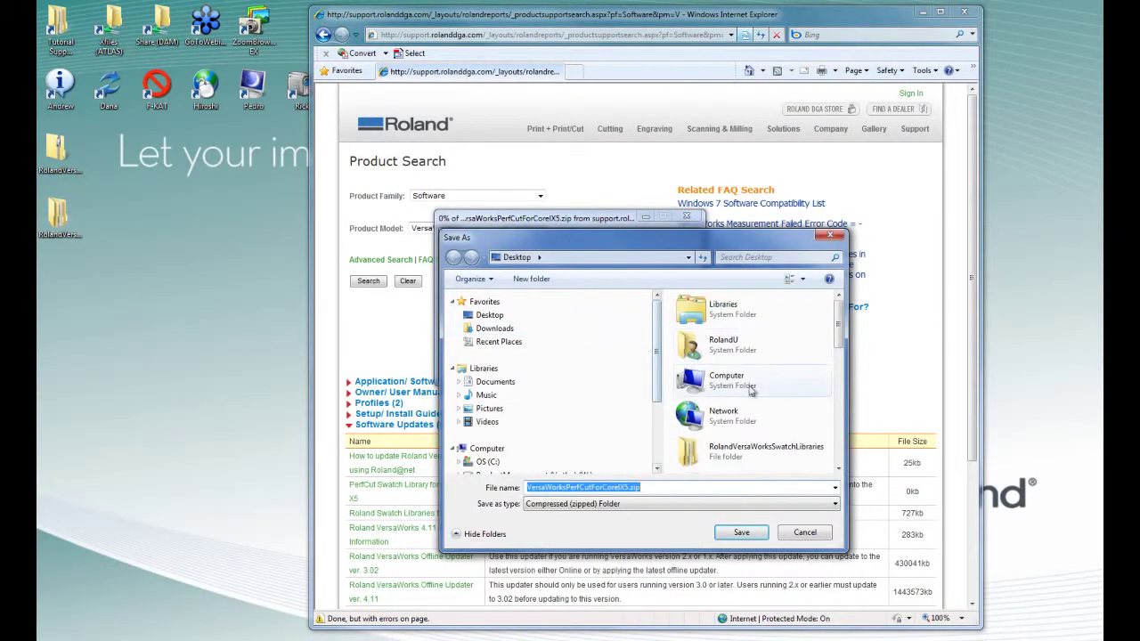
pyautogui.click(747, 534)
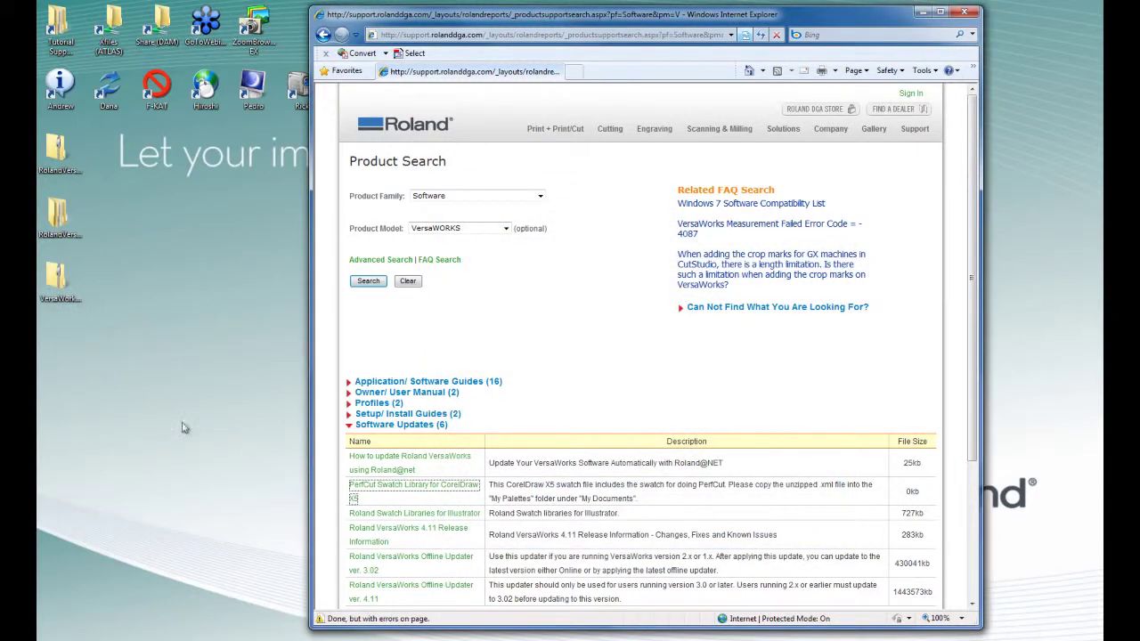
# Start Extract All on the downloaded VersaWorks zip.
pyautogui.click(61, 275)
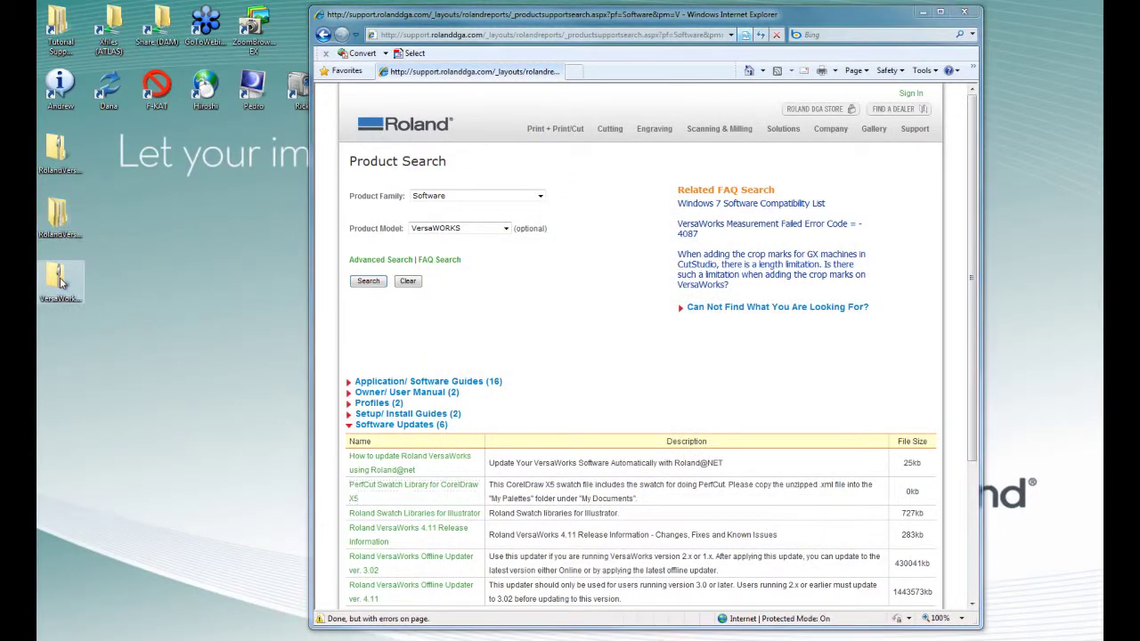
pyautogui.rightClick(61, 281)
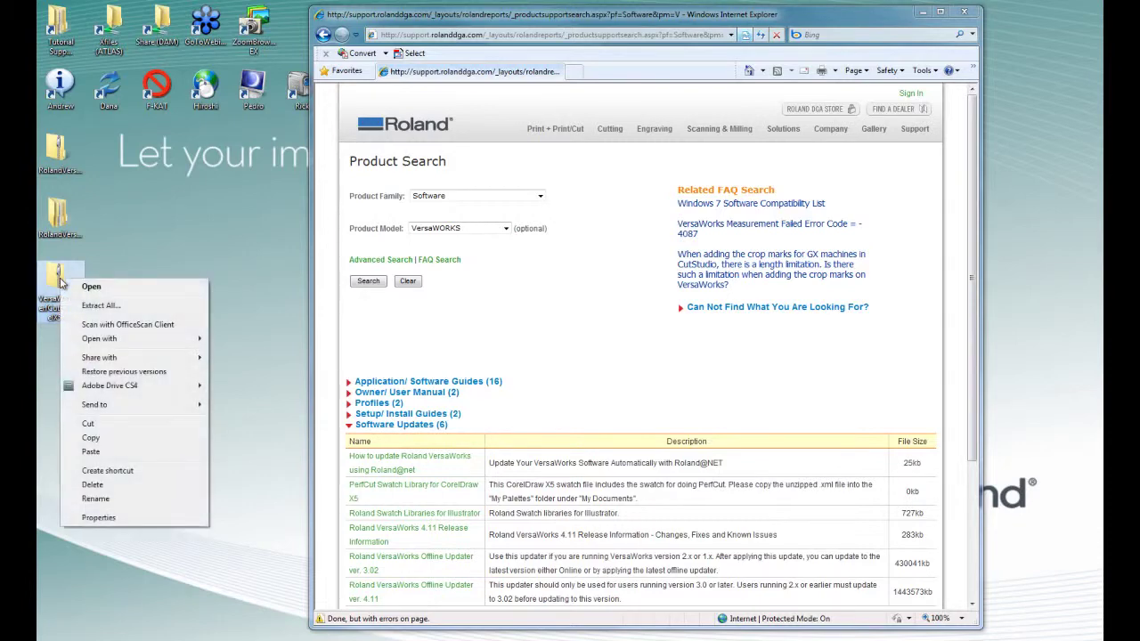
pyautogui.click(128, 306)
# Extract the zip to the desktop folder and copy VersaWorksPerfCut.xml.
pyautogui.click(700, 449)
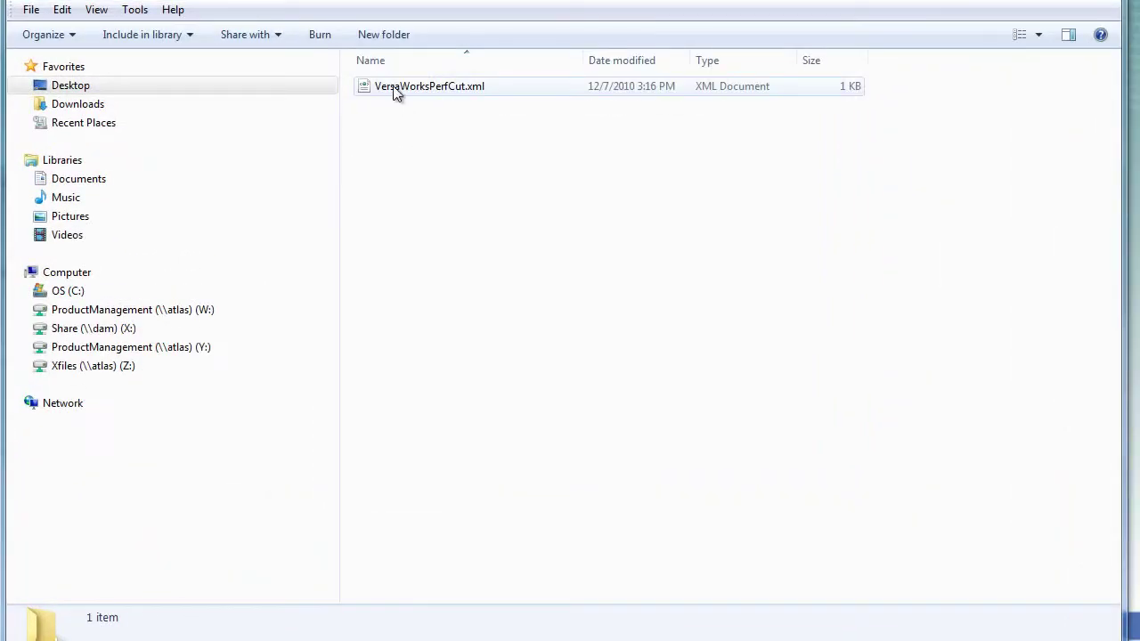
pyautogui.rightClick(397, 89)
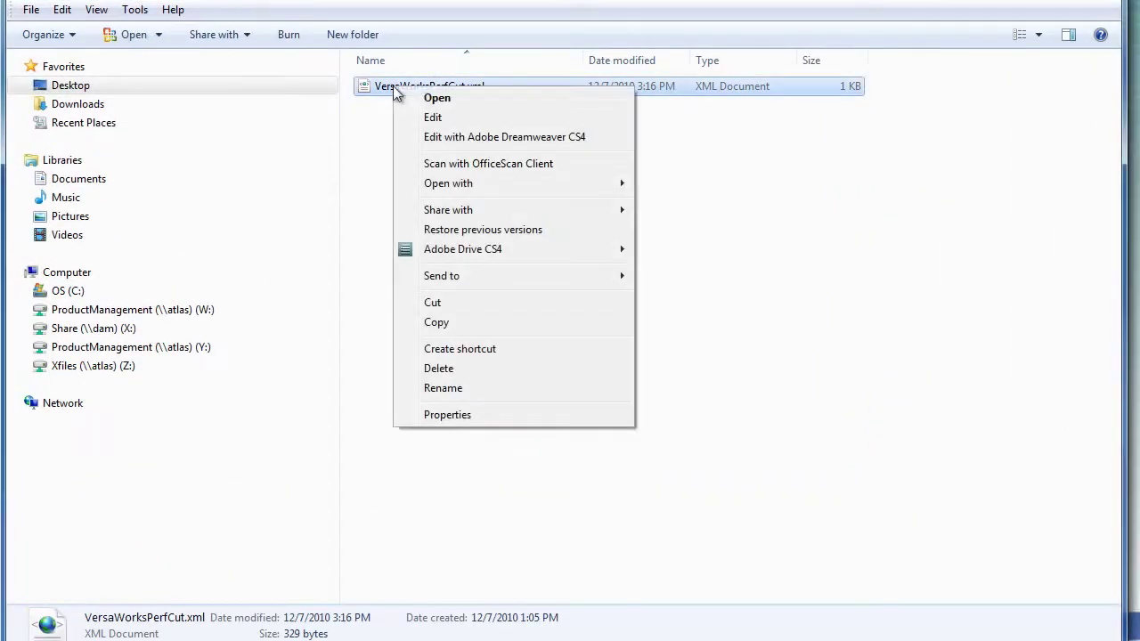
pyautogui.click(478, 325)
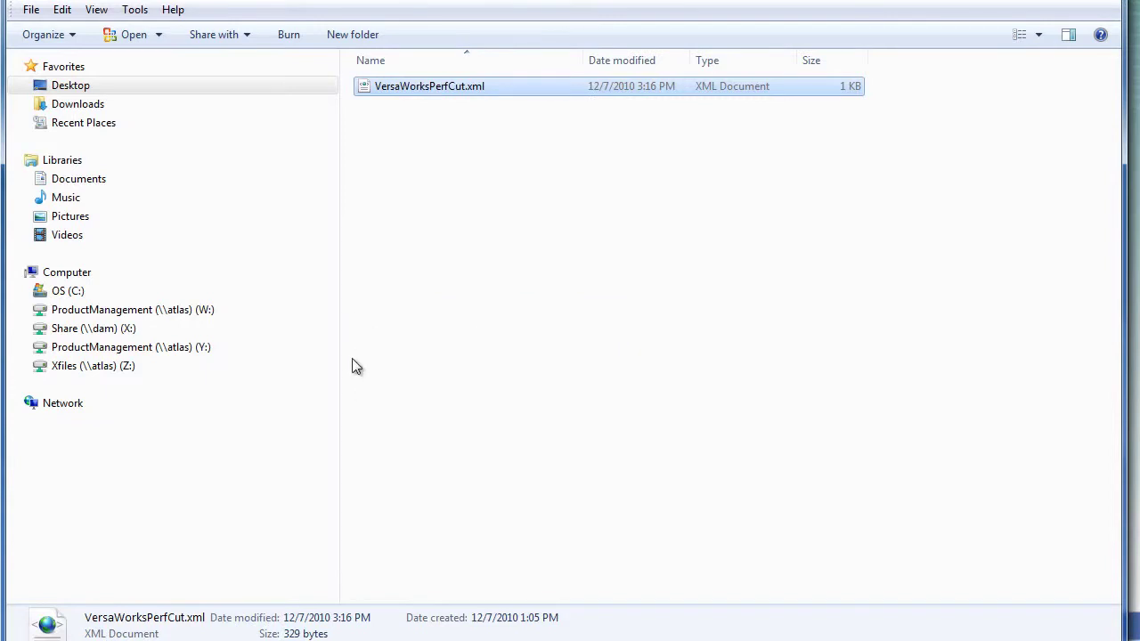
# Paste VersaWorksPerfCut.xml into the My Palettes folder under Documents.
pyautogui.click(25, 181)
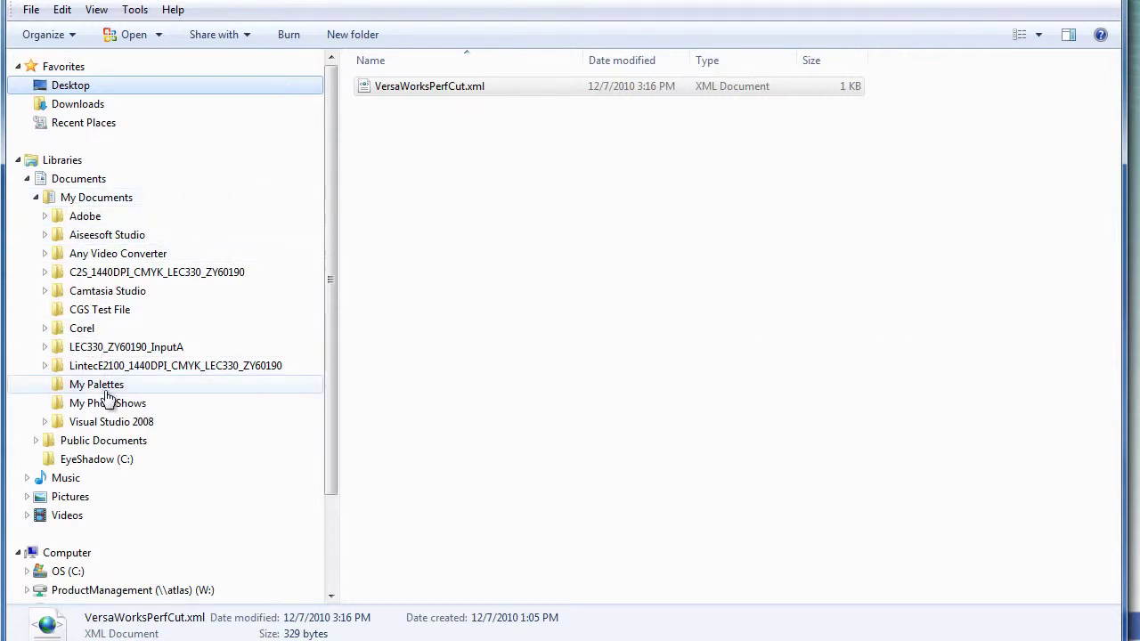
pyautogui.click(98, 384)
pyautogui.rightClick(415, 299)
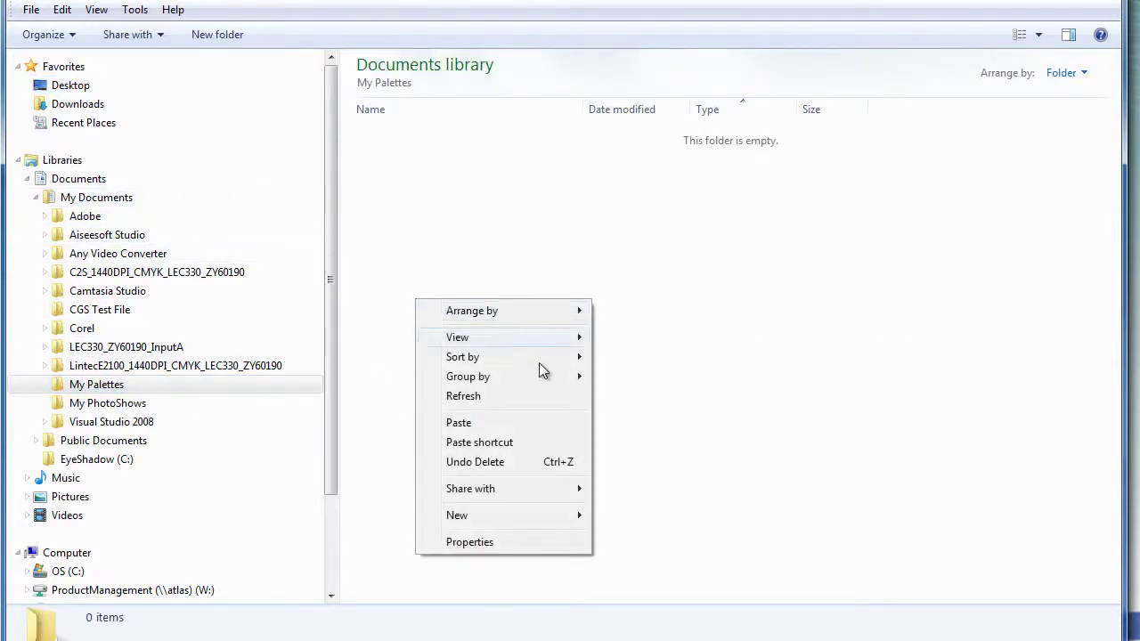
pyautogui.click(508, 423)
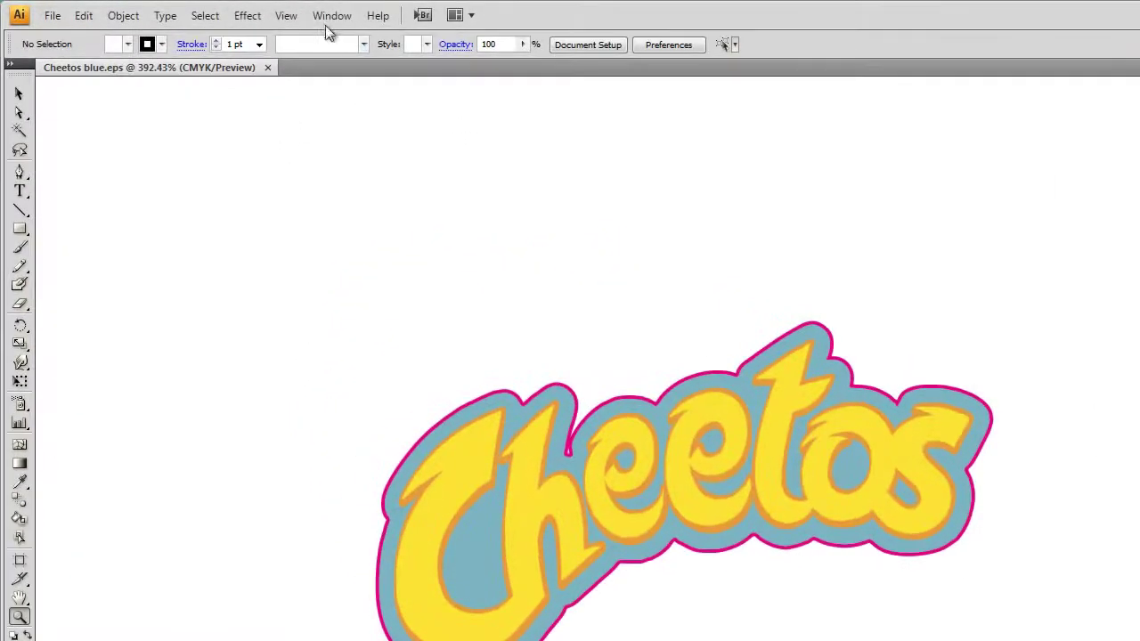
# Open the Roland VersaWorks library as a name list, enlarged to show all five swatches.
pyautogui.click(329, 16)
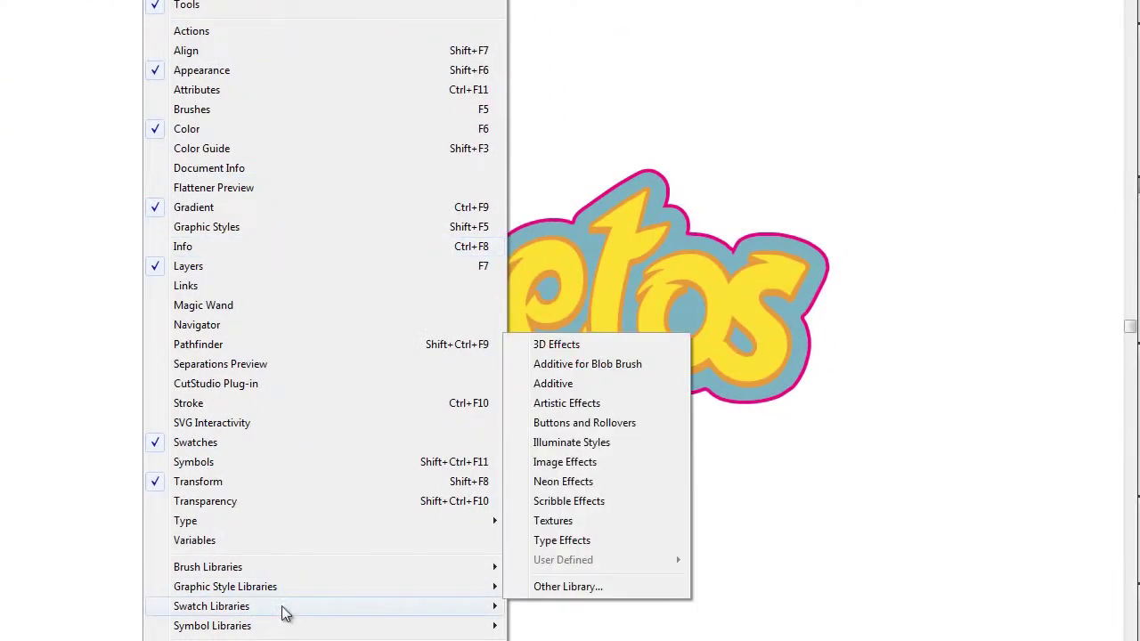
pyautogui.moveTo(211, 606)
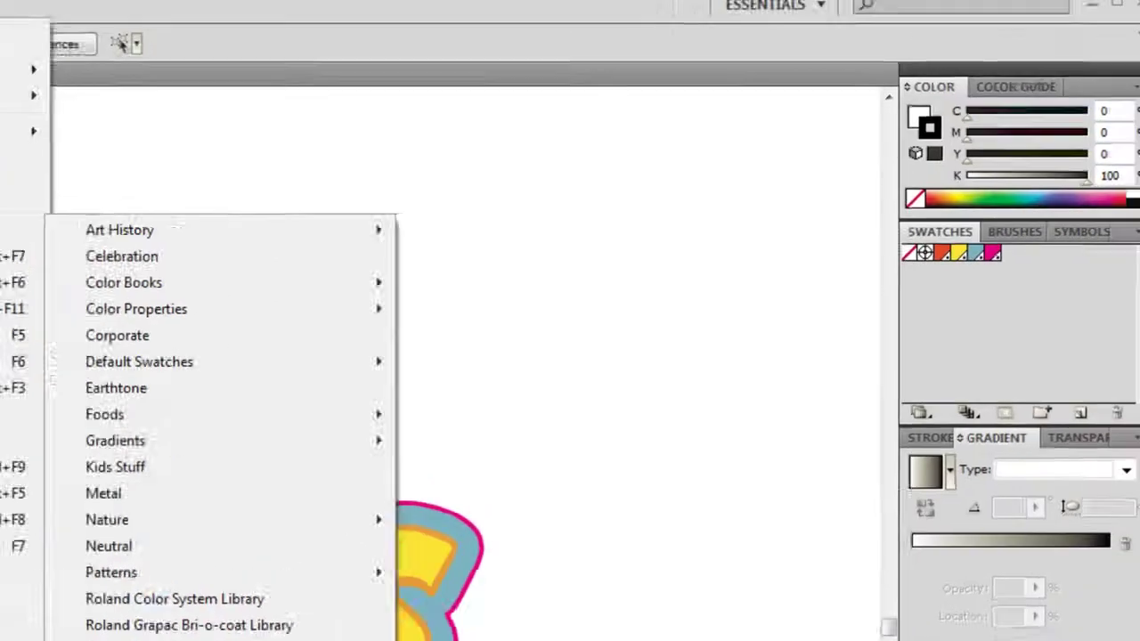
pyautogui.click(649, 427)
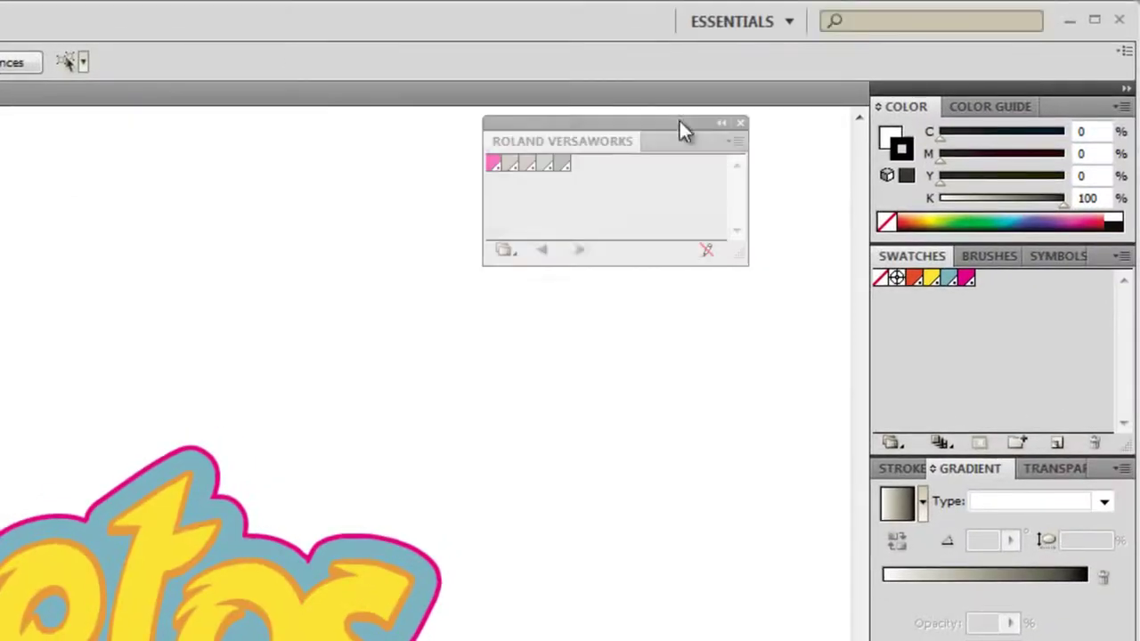
pyautogui.click(731, 141)
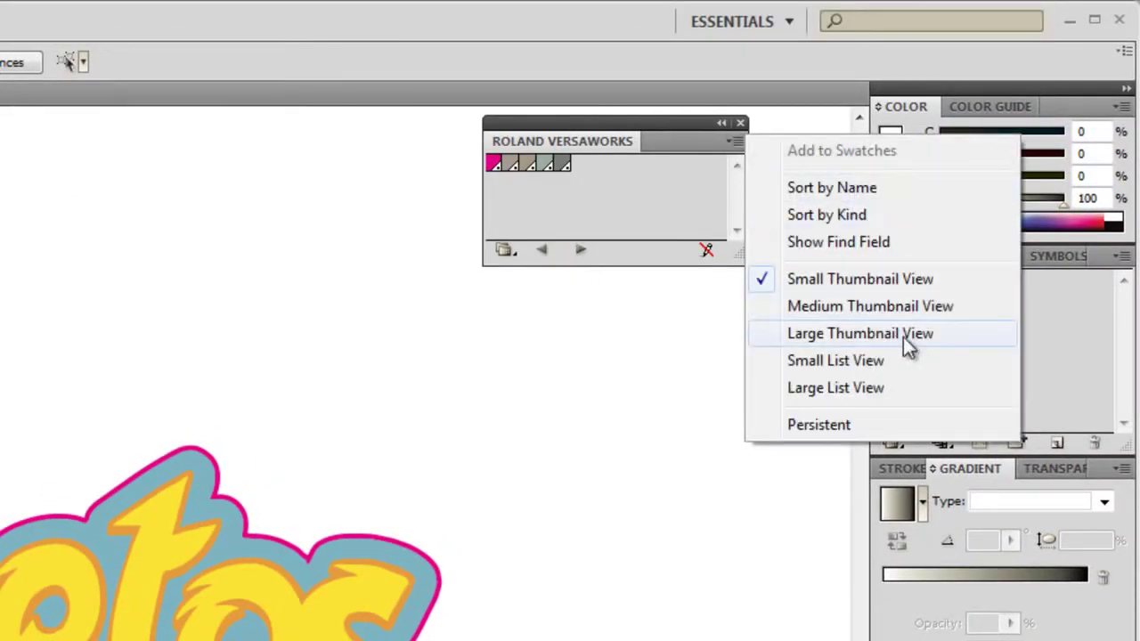
pyautogui.click(895, 382)
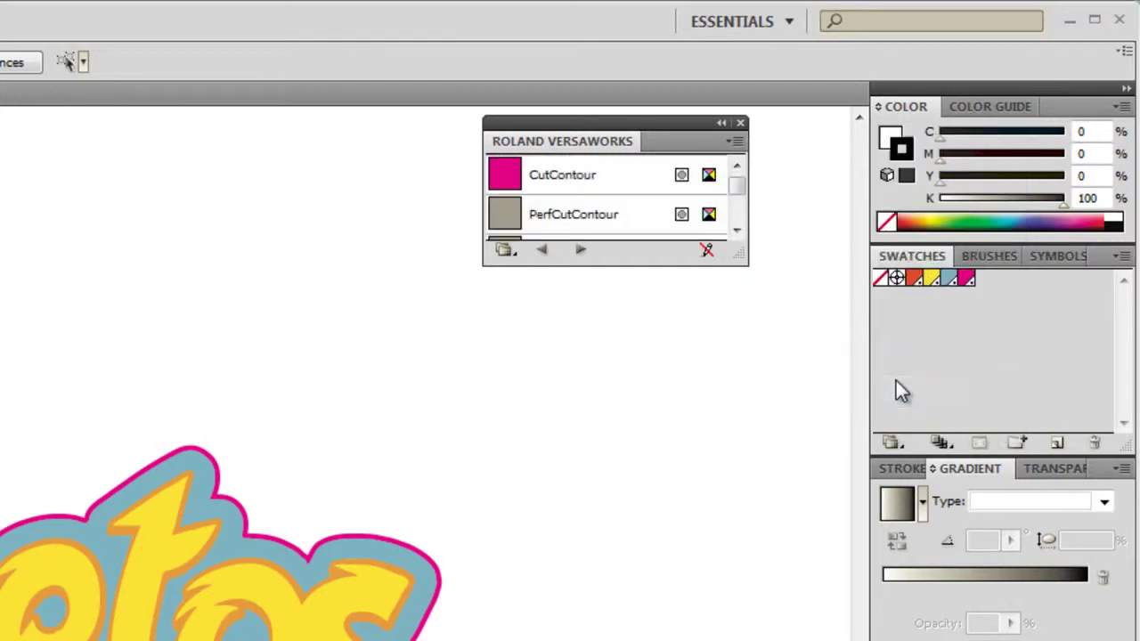
pyautogui.moveTo(739, 255); pyautogui.dragTo(835, 526)
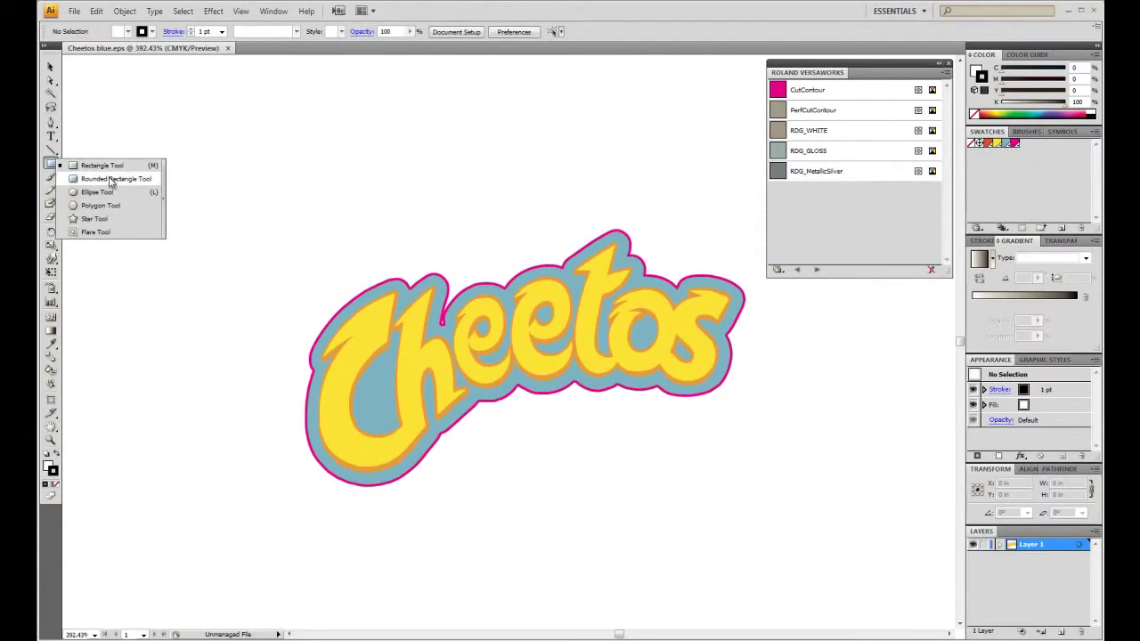
# Draw a no-fill rounded rectangle around the Cheetos logo with a PerfCutContour stroke.
pyautogui.click(110, 179)
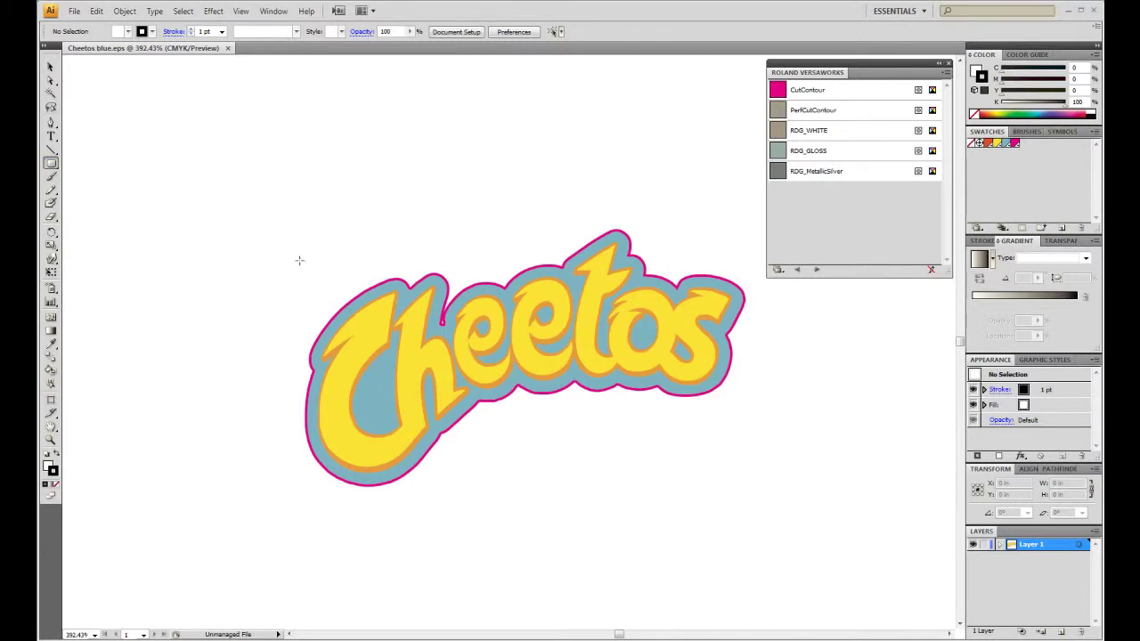
pyautogui.moveTo(275, 216)
pyautogui.mouseDown()
pyautogui.moveTo(755, 510)
pyautogui.moveTo(754, 498)
pyautogui.mouseUp()
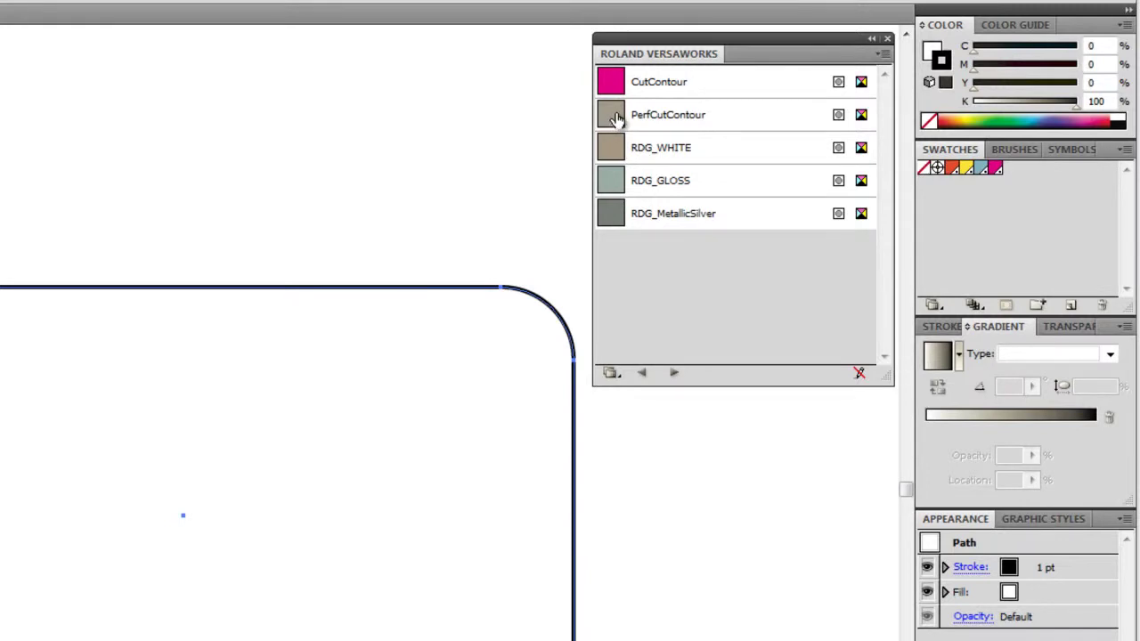
pyautogui.click(617, 119)
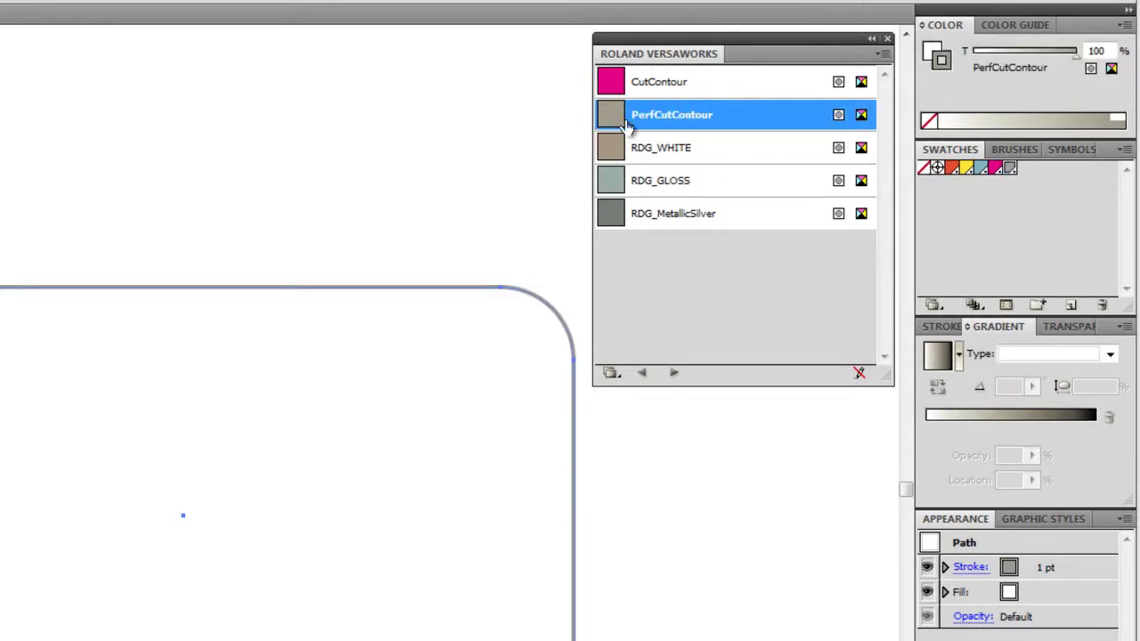
pyautogui.press('x')
pyautogui.click(929, 121)
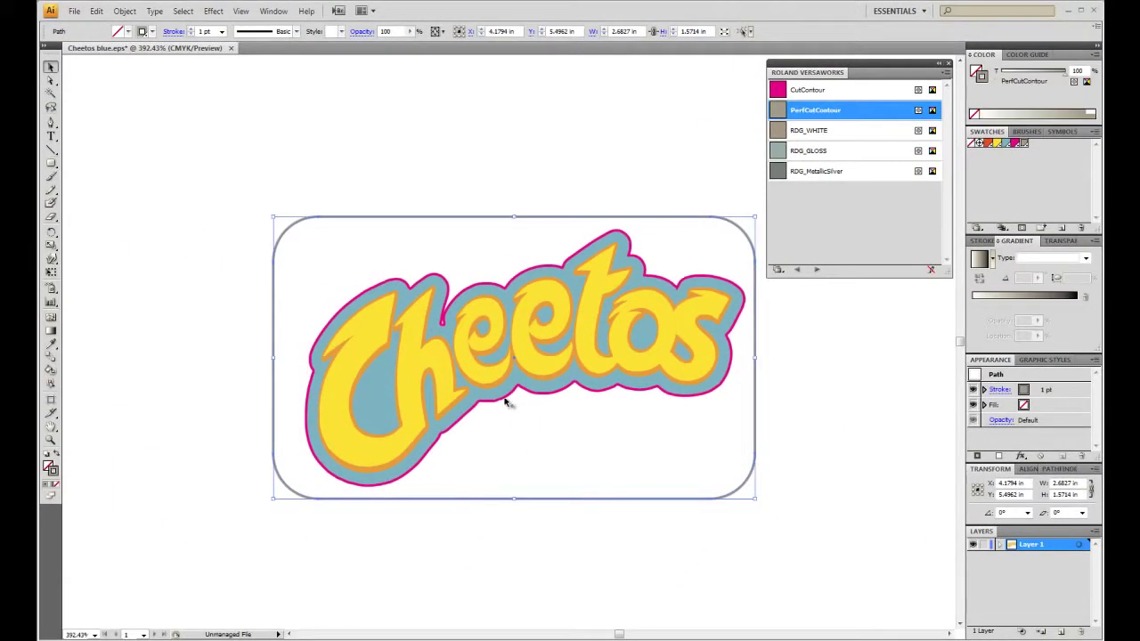
pyautogui.click(505, 401)
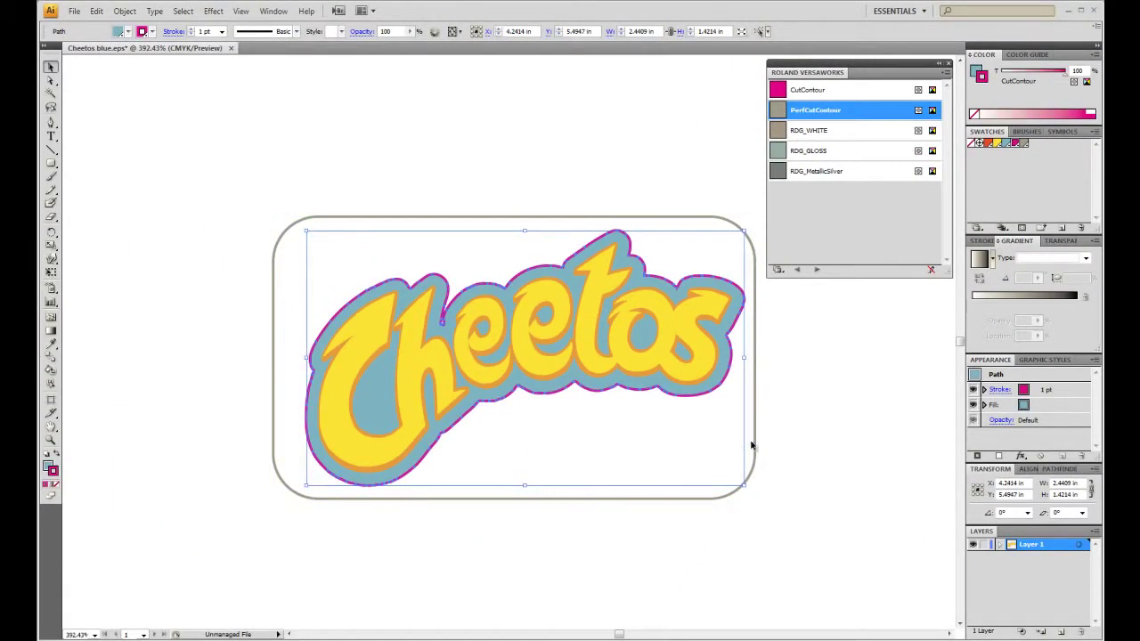
pyautogui.click(836, 461)
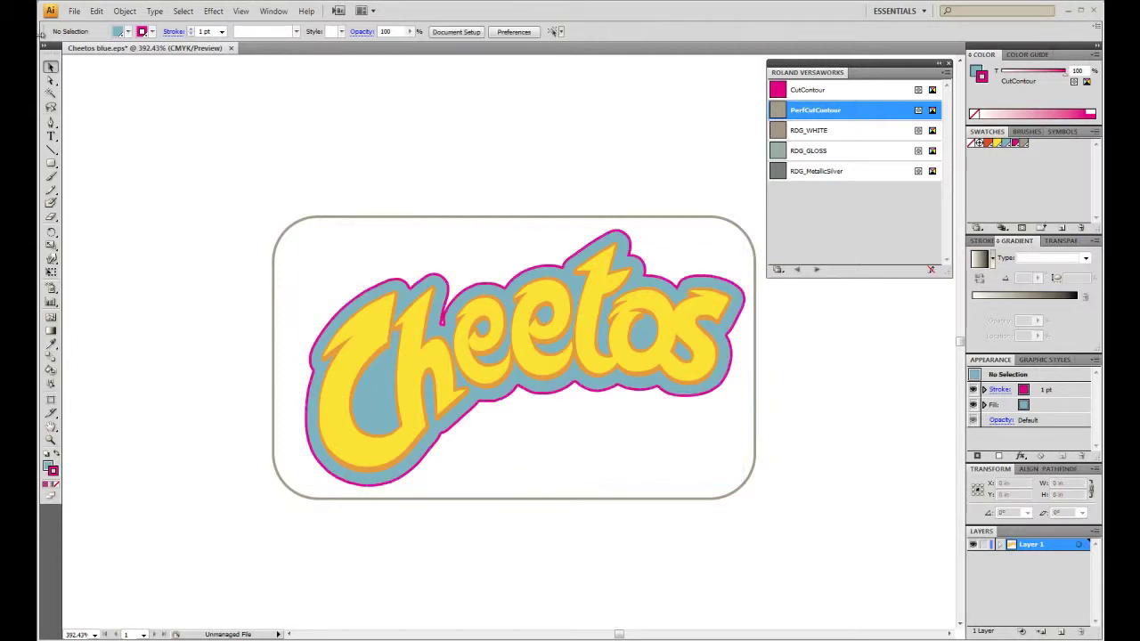
# Save the artwork as Cheetos blue1.eps, accepting the default EPS options.
pyautogui.click(74, 11)
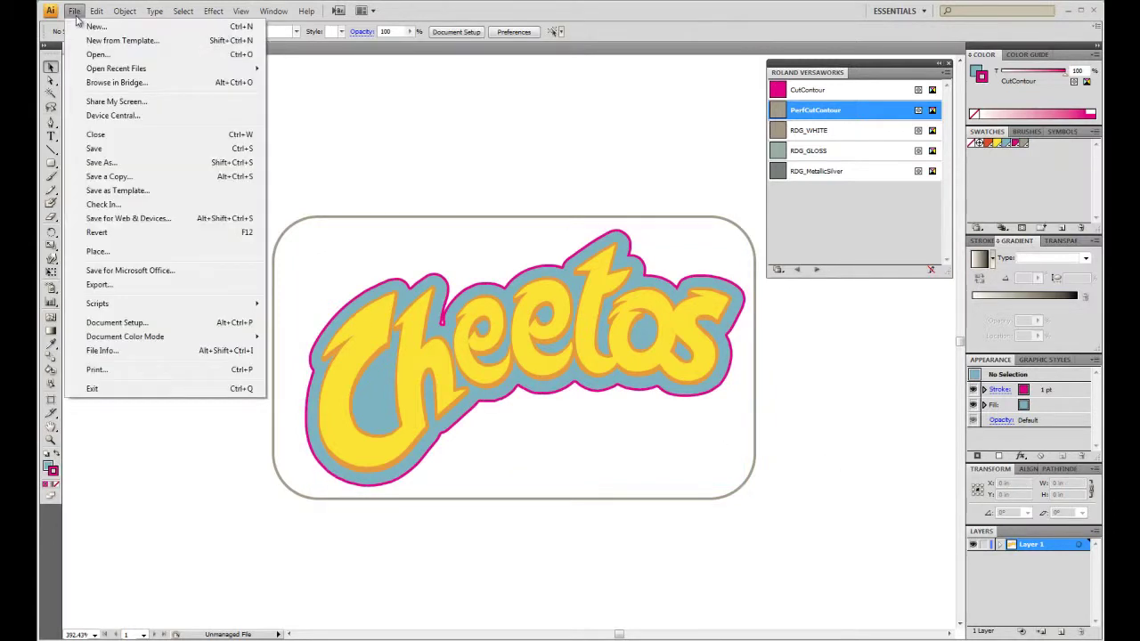
pyautogui.click(107, 162)
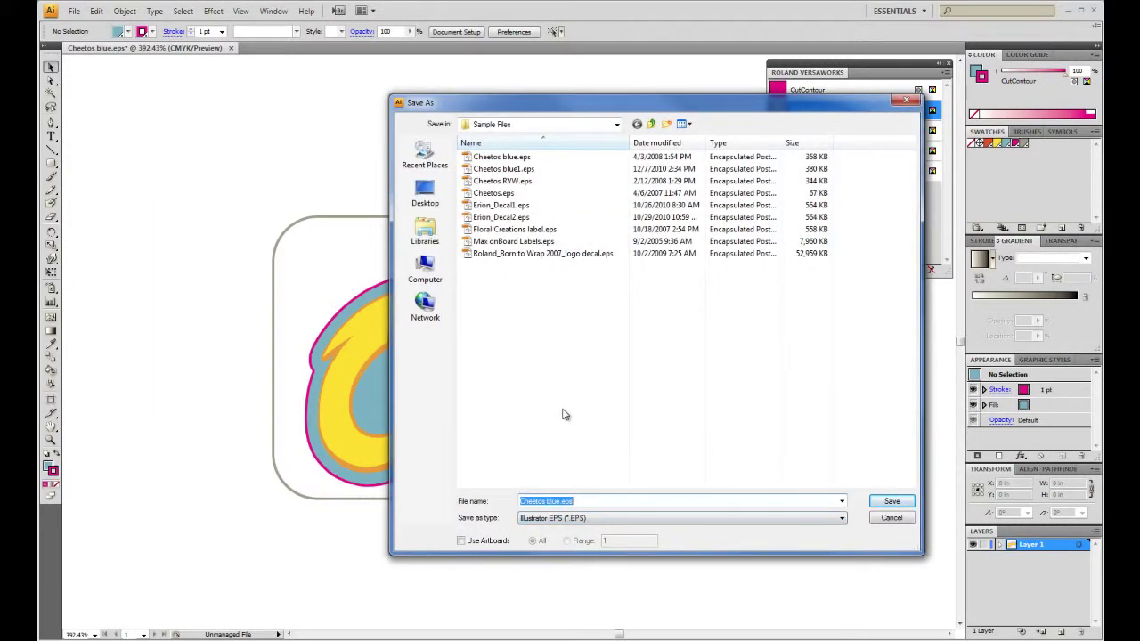
pyautogui.click(552, 501)
pyautogui.write('1')
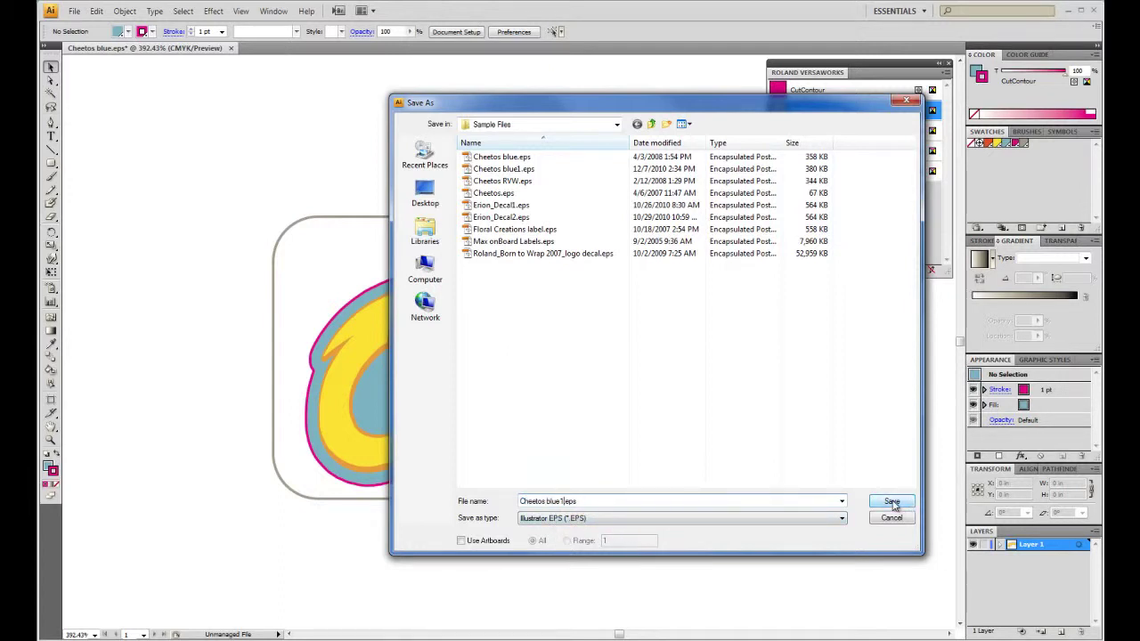
pyautogui.click(891, 503)
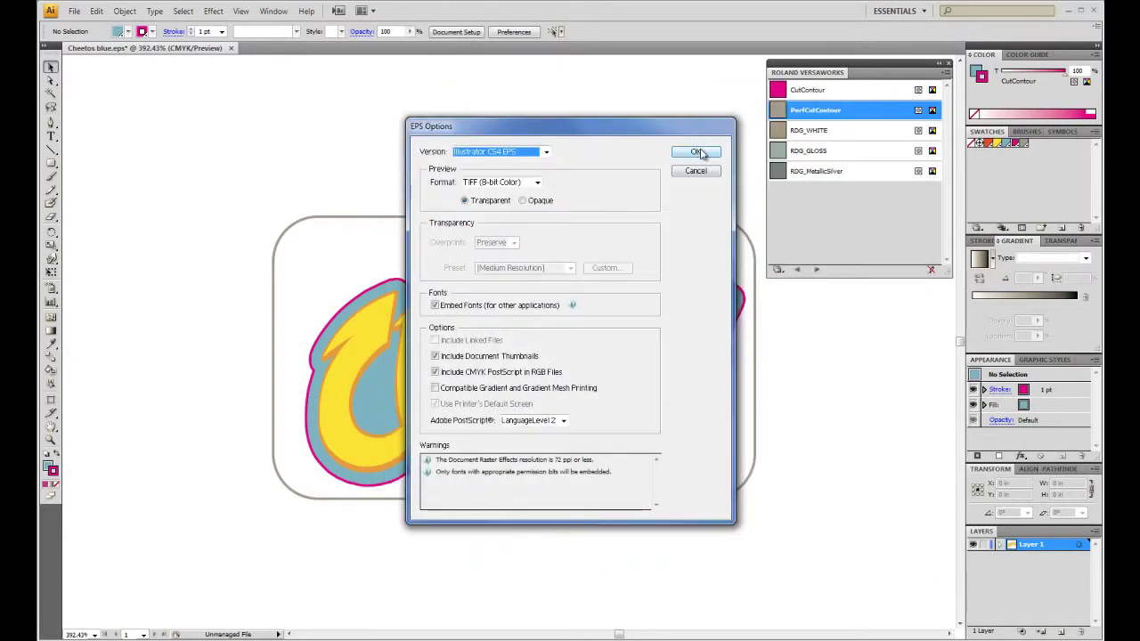
pyautogui.click(697, 152)
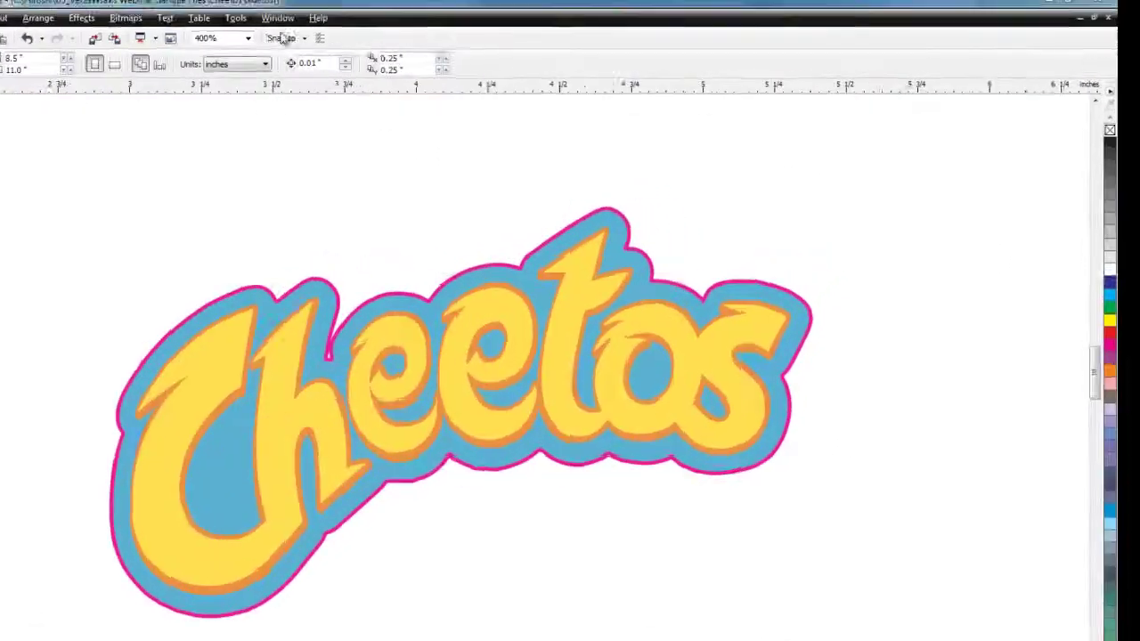
# Show the VersaWorksPerfCut palette, draw a rectangle around the logo, and outline it in PerfCutContour.
pyautogui.click(277, 18)
pyautogui.moveTo(159, 93)
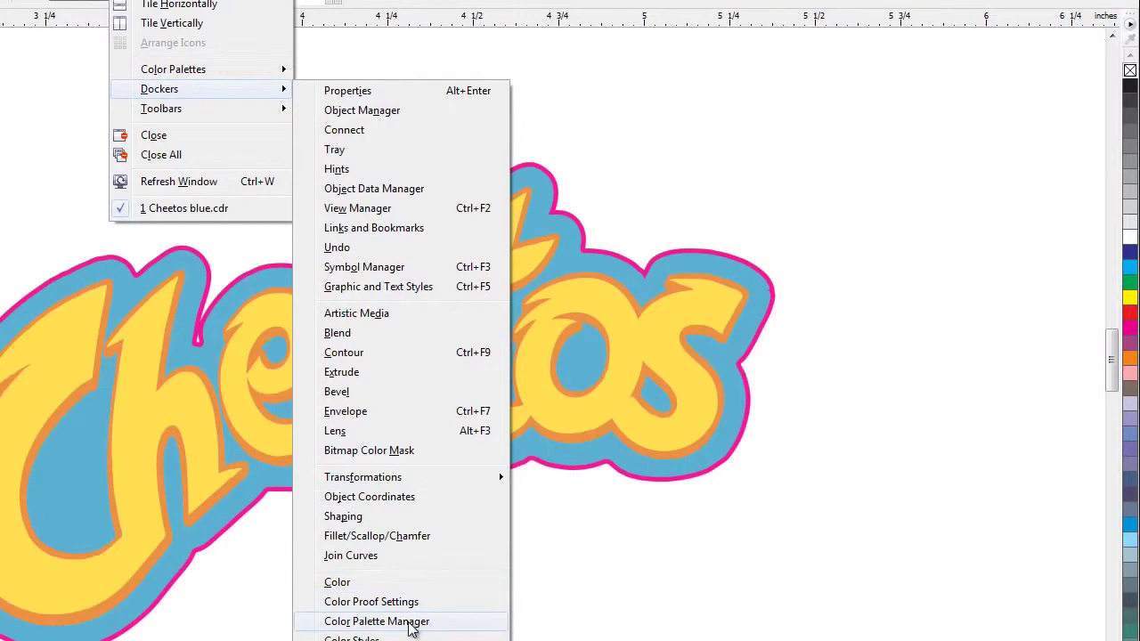
pyautogui.click(415, 621)
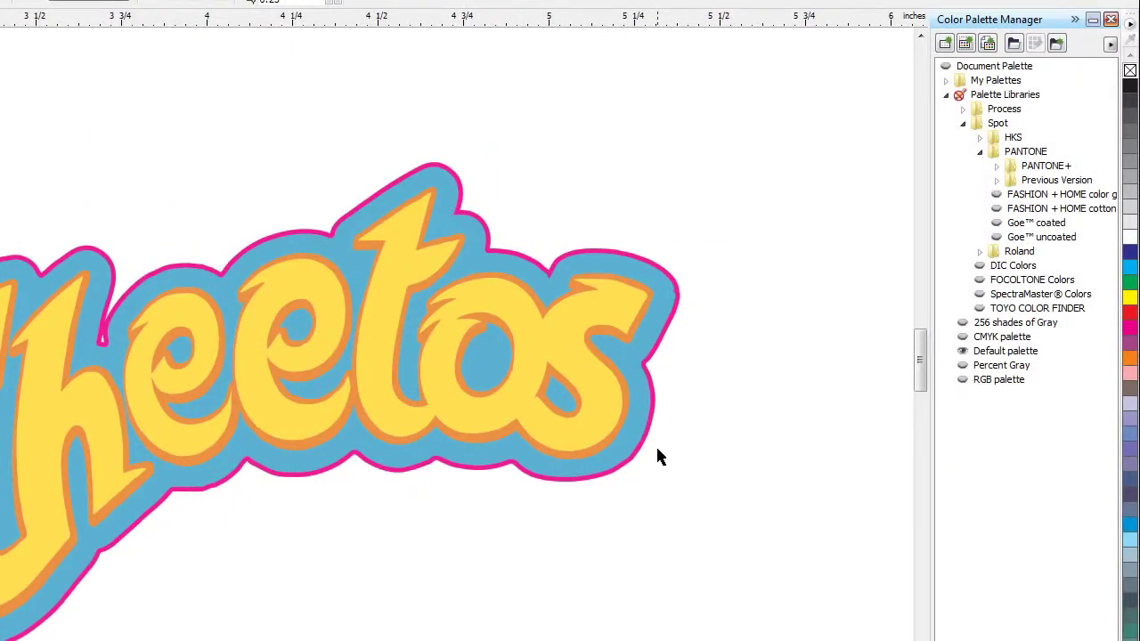
pyautogui.click(946, 81)
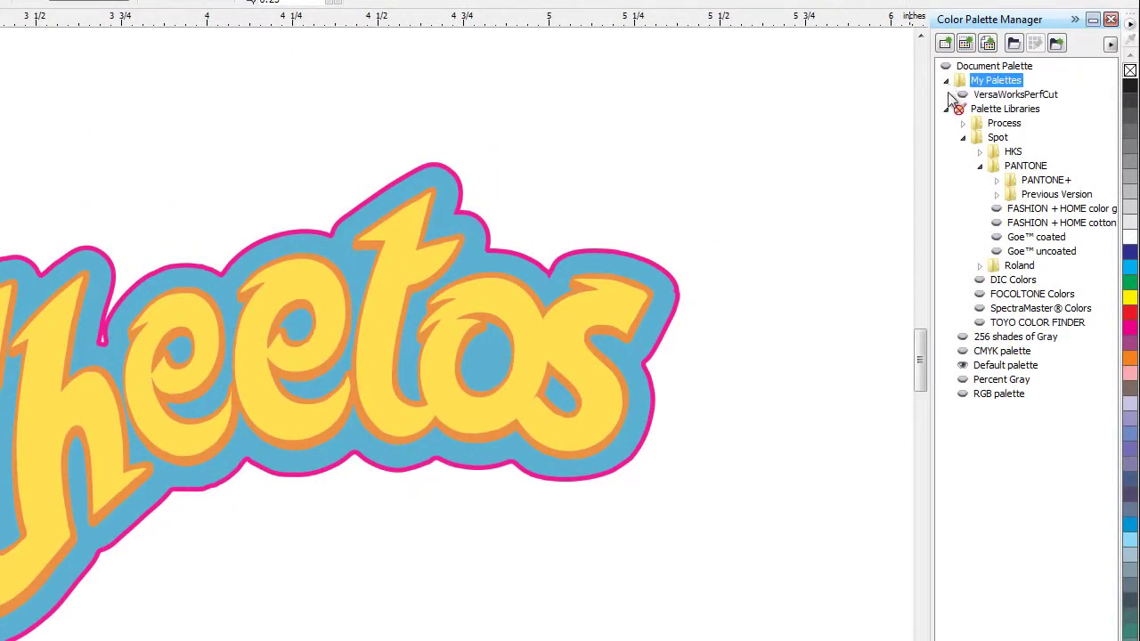
pyautogui.click(973, 98)
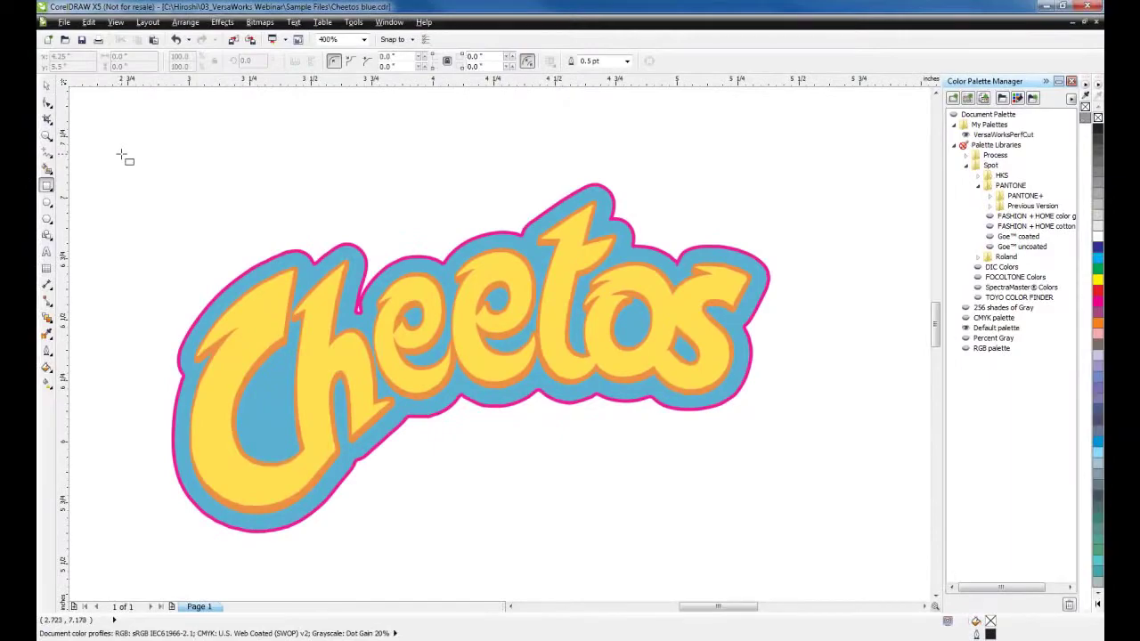
pyautogui.moveTo(122, 155)
pyautogui.mouseDown()
pyautogui.moveTo(838, 570)
pyautogui.moveTo(821, 552)
pyautogui.moveTo(795, 555)
pyautogui.mouseUp()
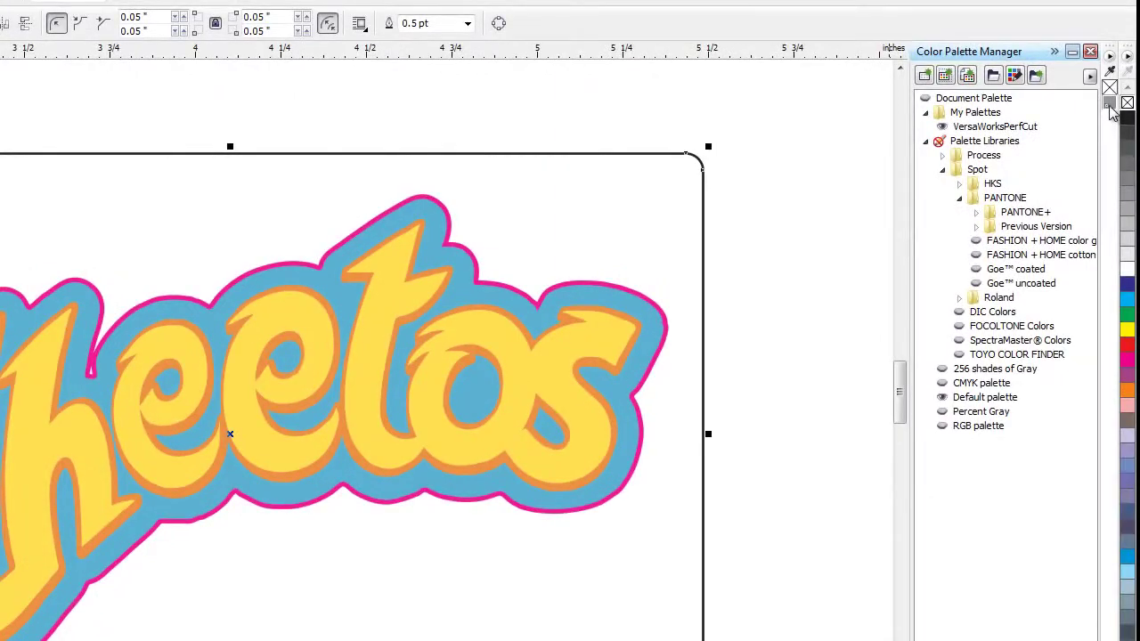
pyautogui.moveTo(1110, 104)
pyautogui.mouseDown()
pyautogui.moveTo(970, 283)
pyautogui.moveTo(702, 282)
pyautogui.mouseUp()
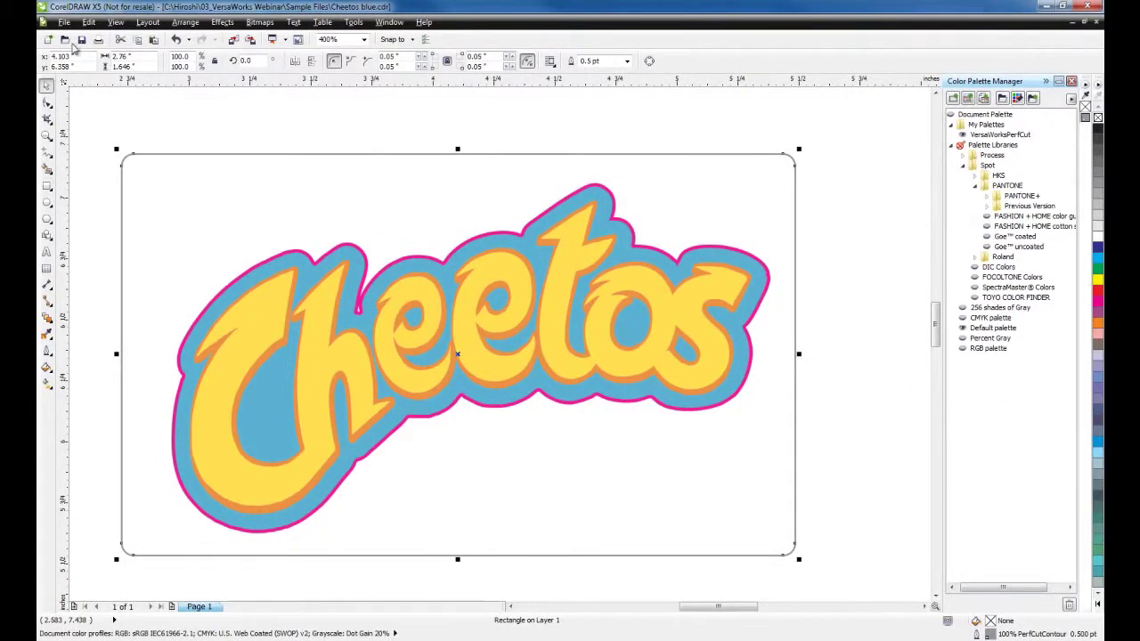
# Export the drawing as EPS named Cheetos blue2.eps, accepting the default EPS options.
pyautogui.click(63, 23)
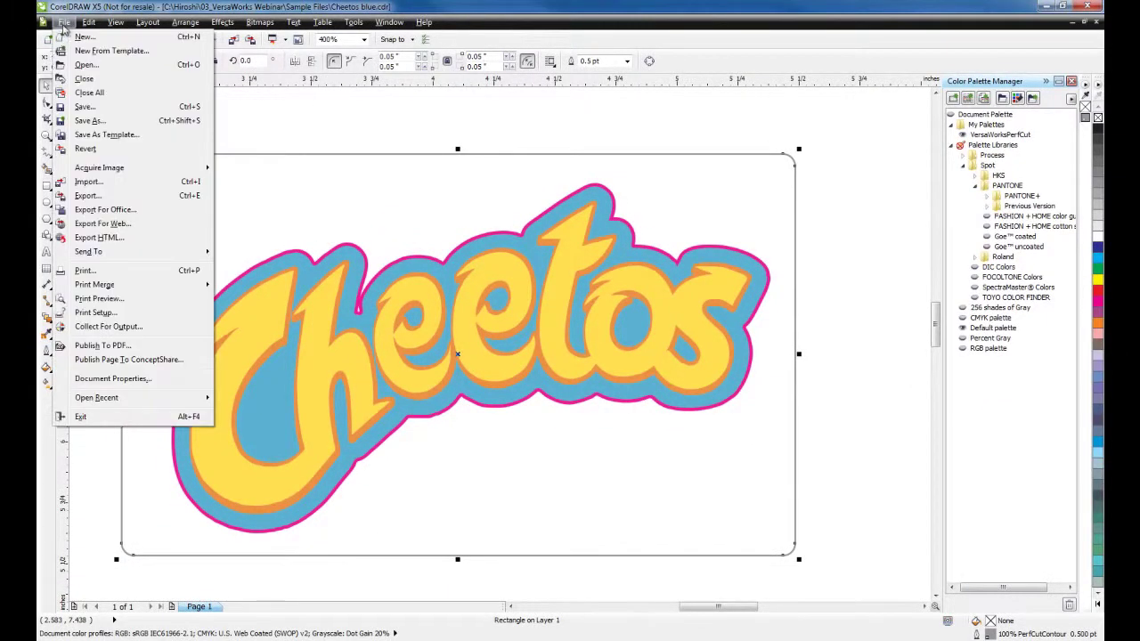
pyautogui.click(114, 196)
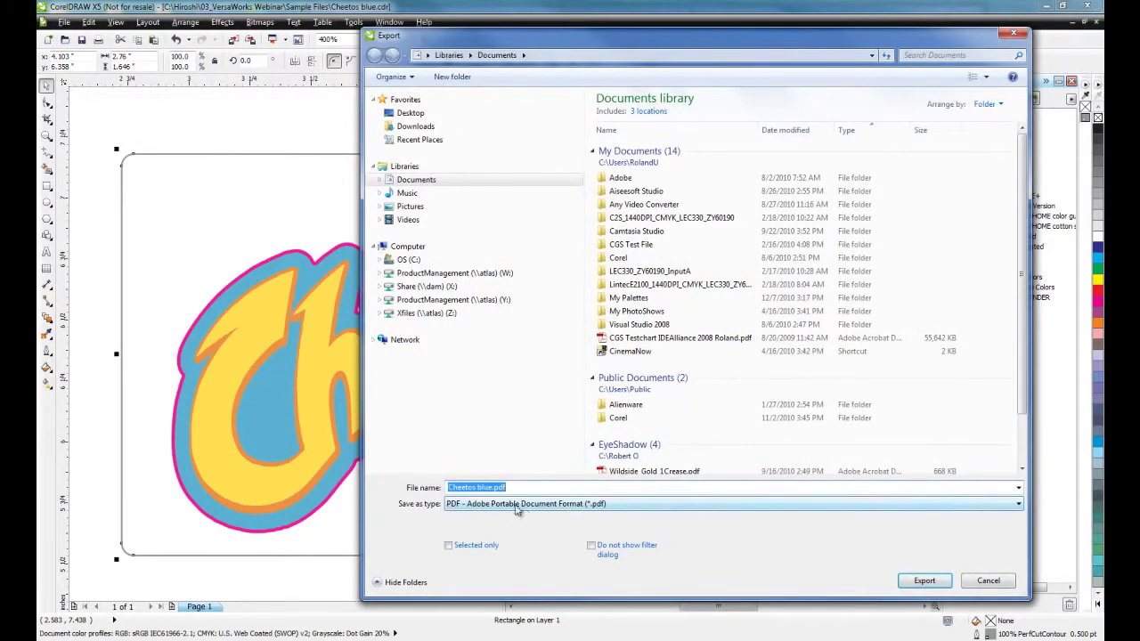
pyautogui.click(515, 505)
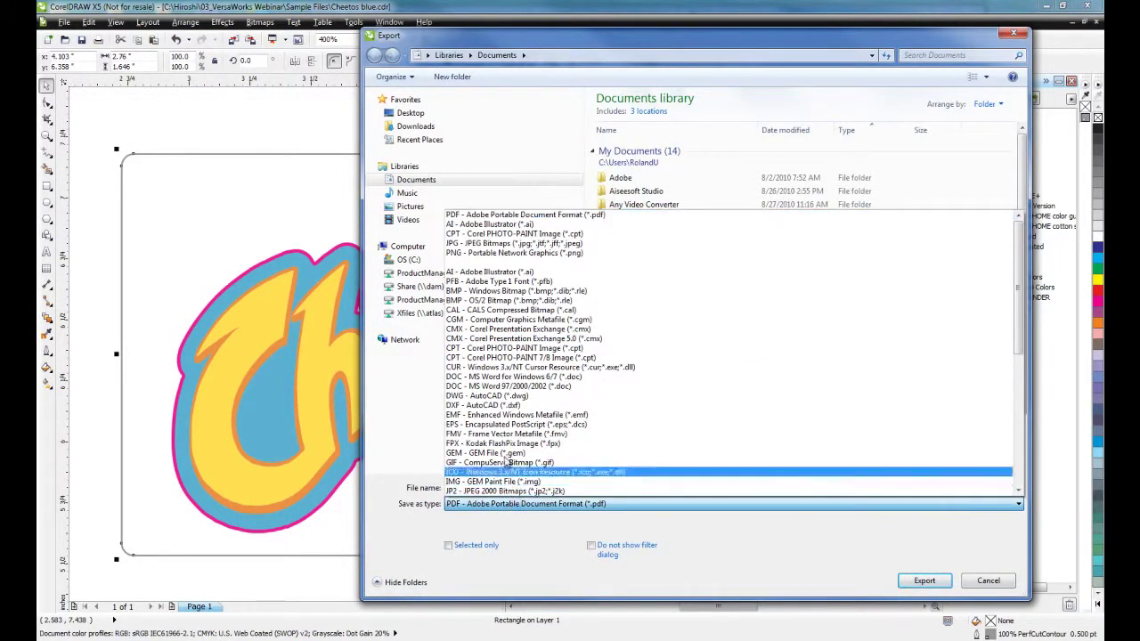
pyautogui.click(495, 424)
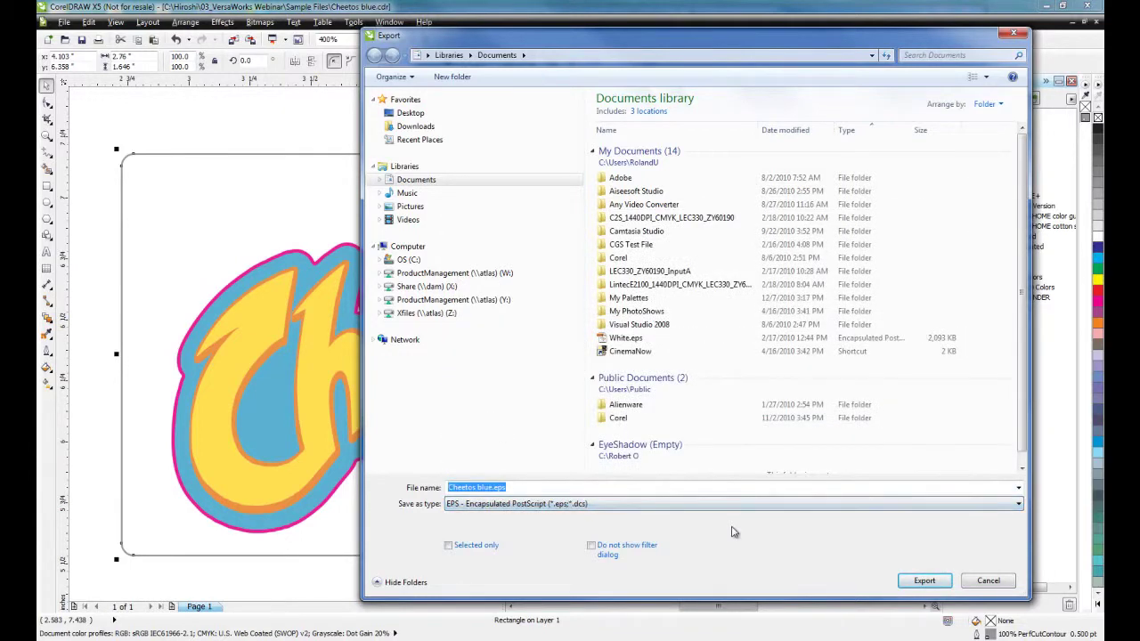
pyautogui.click(485, 489)
pyautogui.write('2')
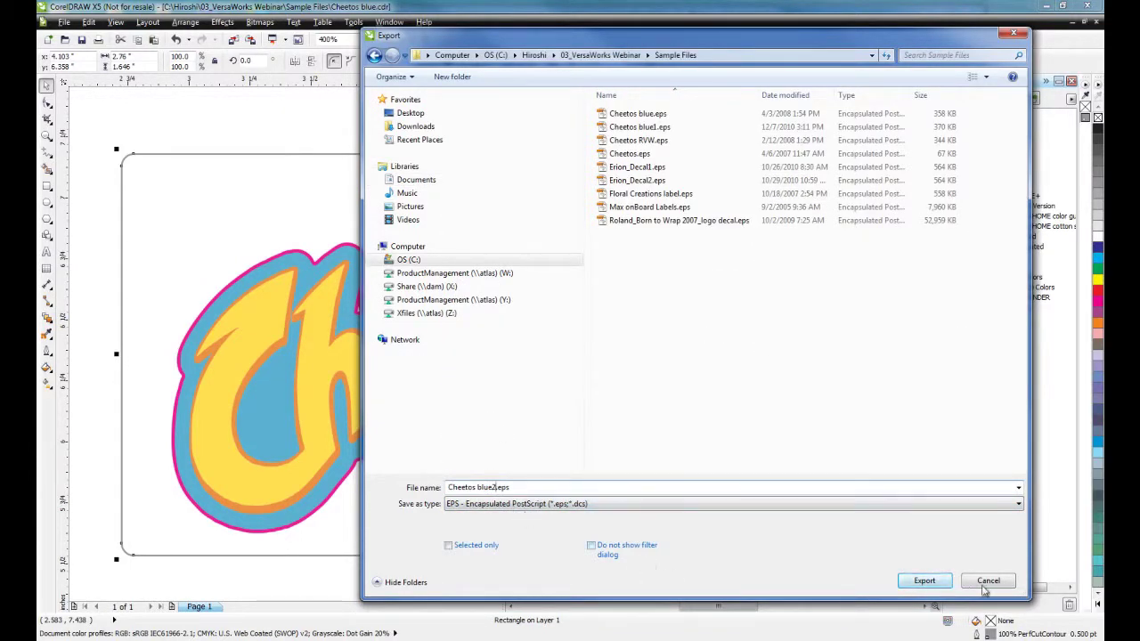
pyautogui.click(921, 584)
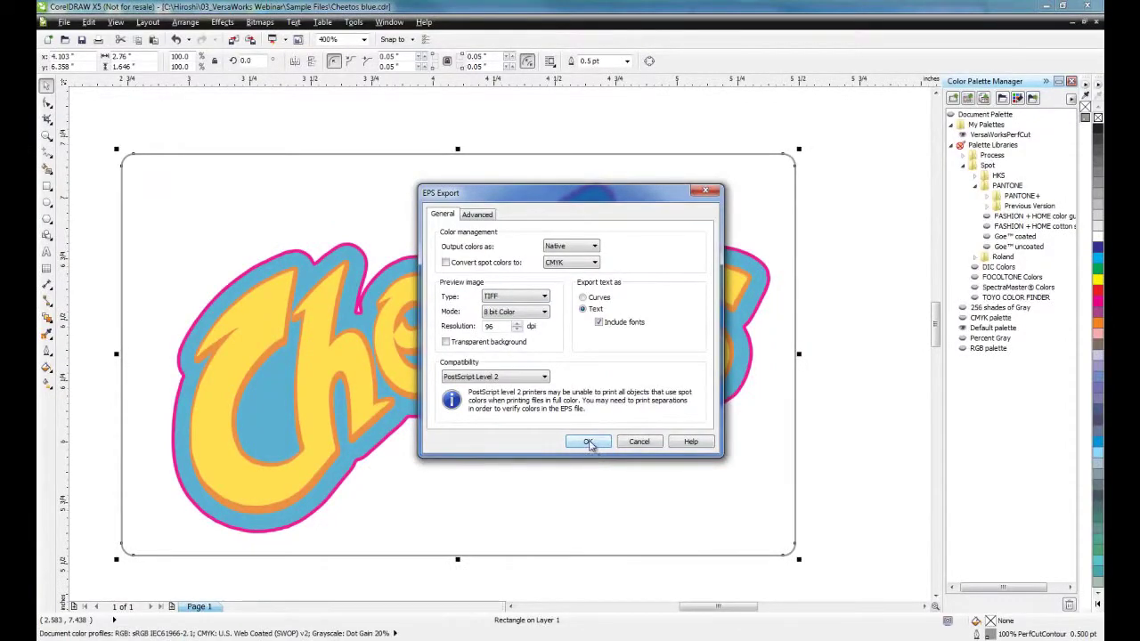
pyautogui.click(588, 443)
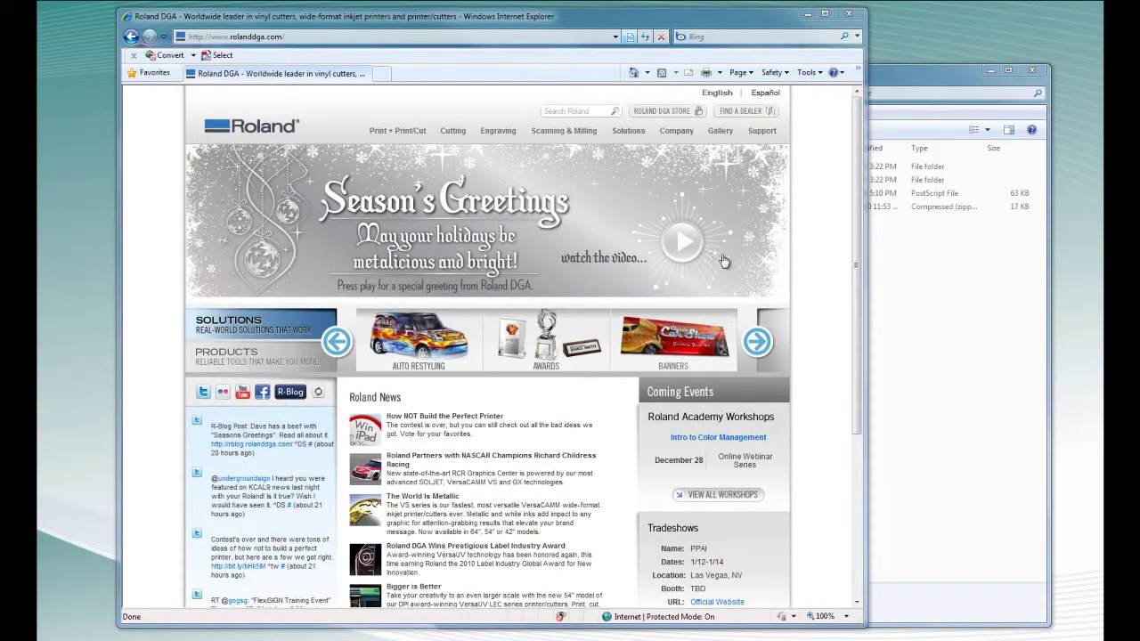
pyautogui.moveTo(762, 130)
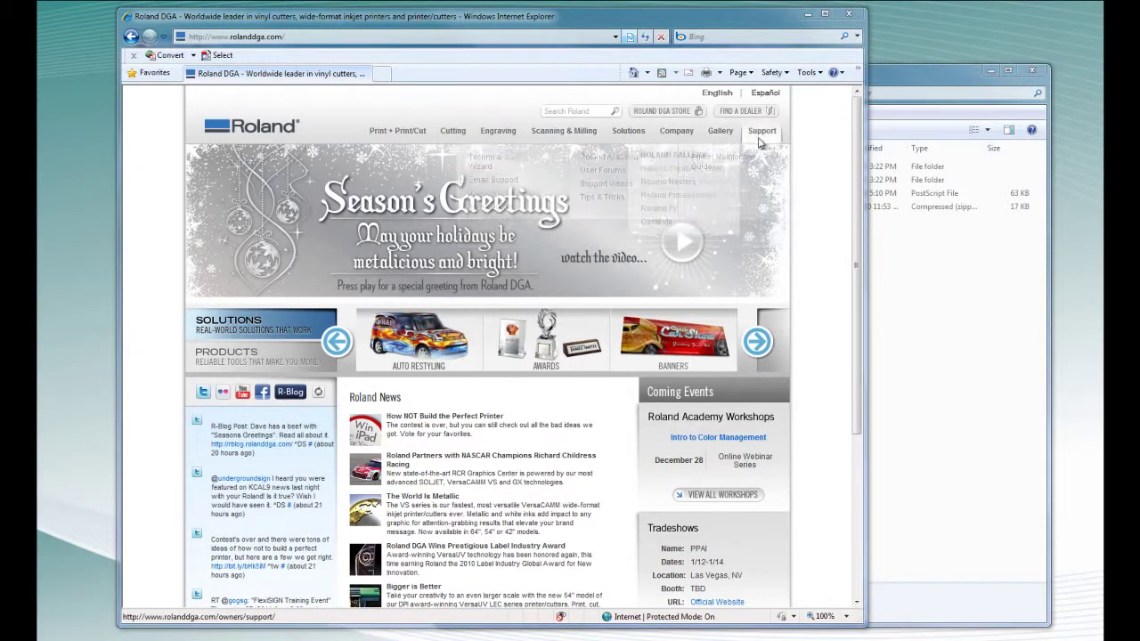
# Download the PerfCut Test File zip from Roland's VersaWorks Sample Files and save it to the desktop.
pyautogui.click(498, 167)
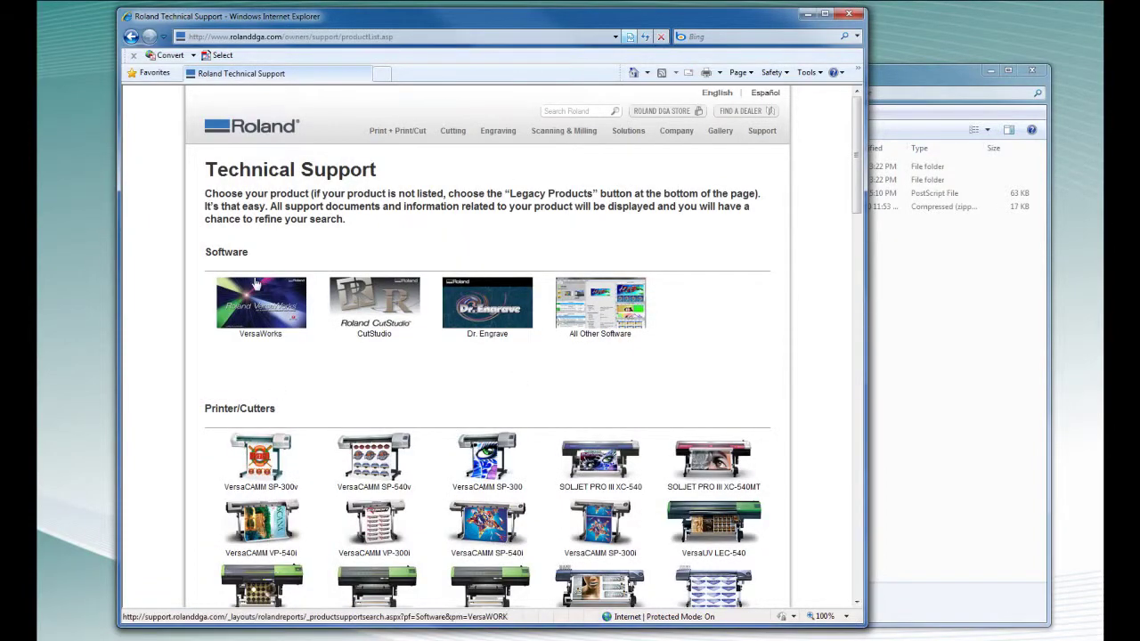
pyautogui.click(248, 298)
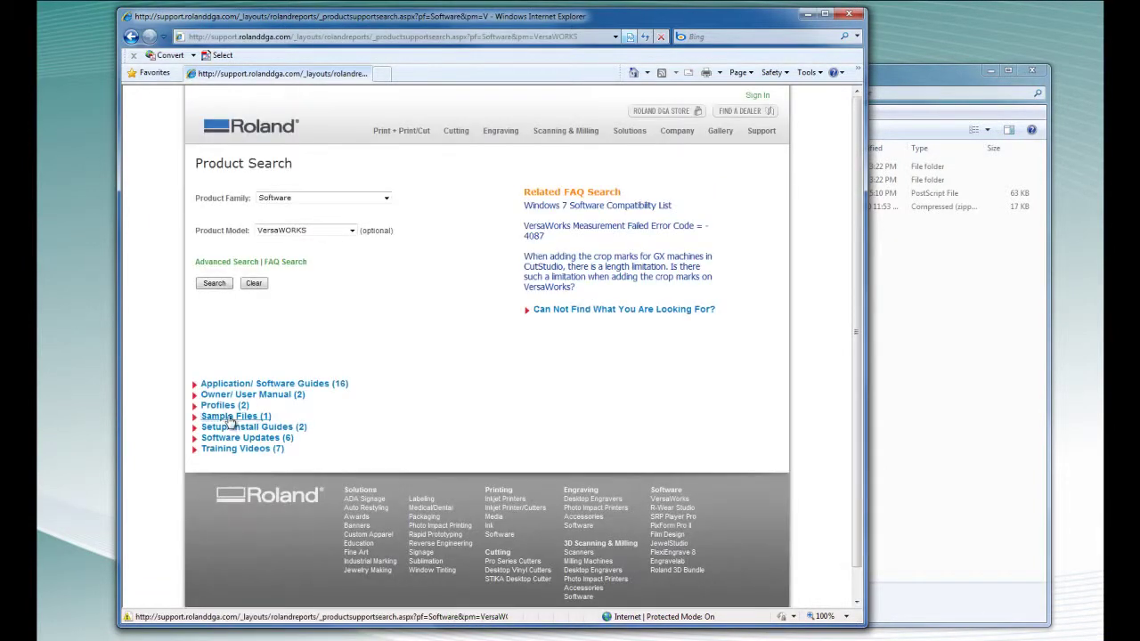
pyautogui.click(230, 416)
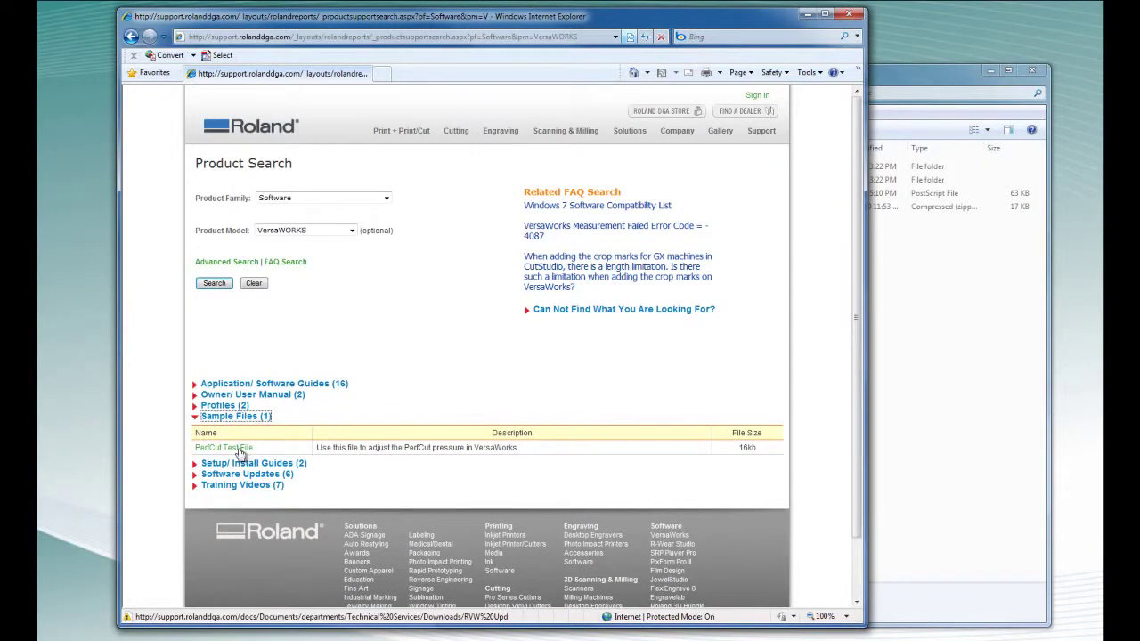
pyautogui.click(237, 449)
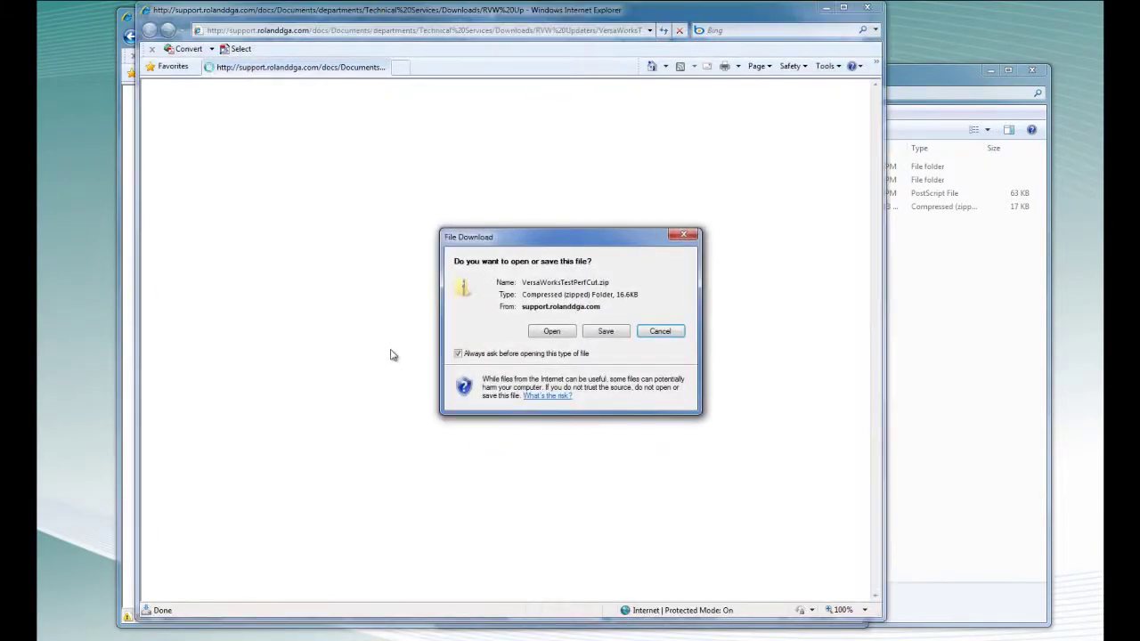
pyautogui.click(605, 332)
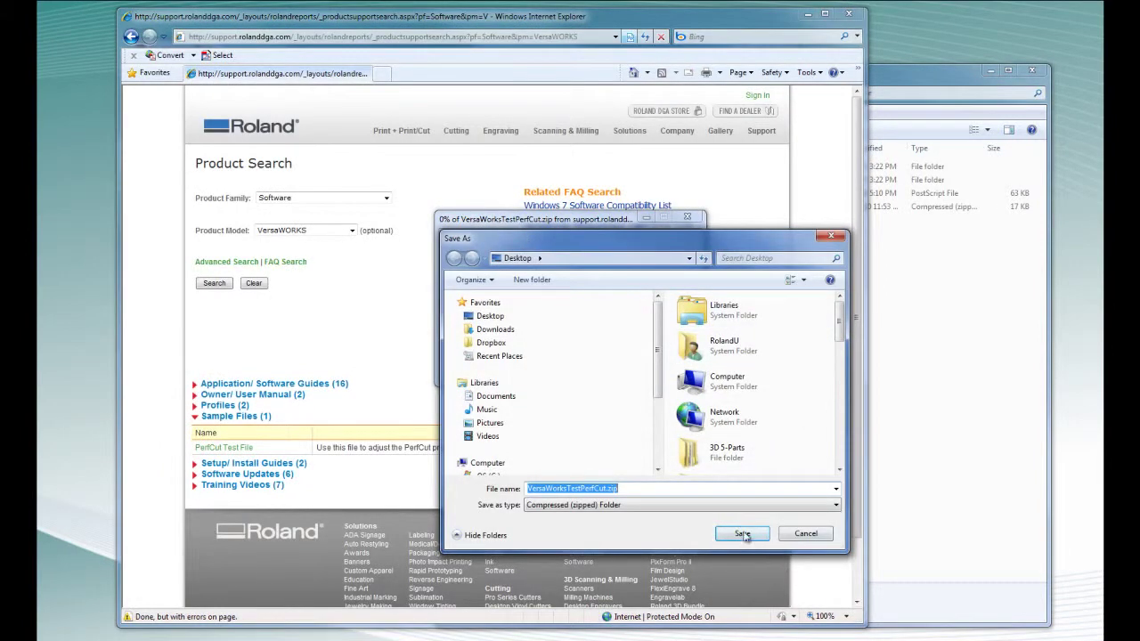
pyautogui.click(742, 534)
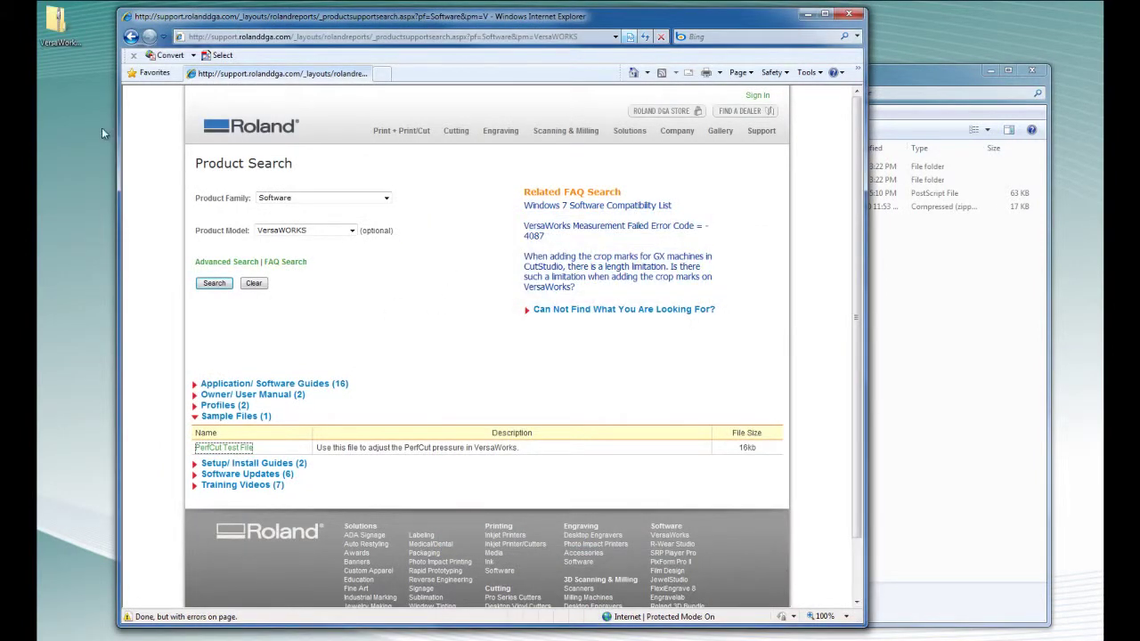
# Extract the desktop PerfCut zip to get VersaWorks TestPerfCut.ps.
pyautogui.click(60, 21)
pyautogui.rightClick(61, 21)
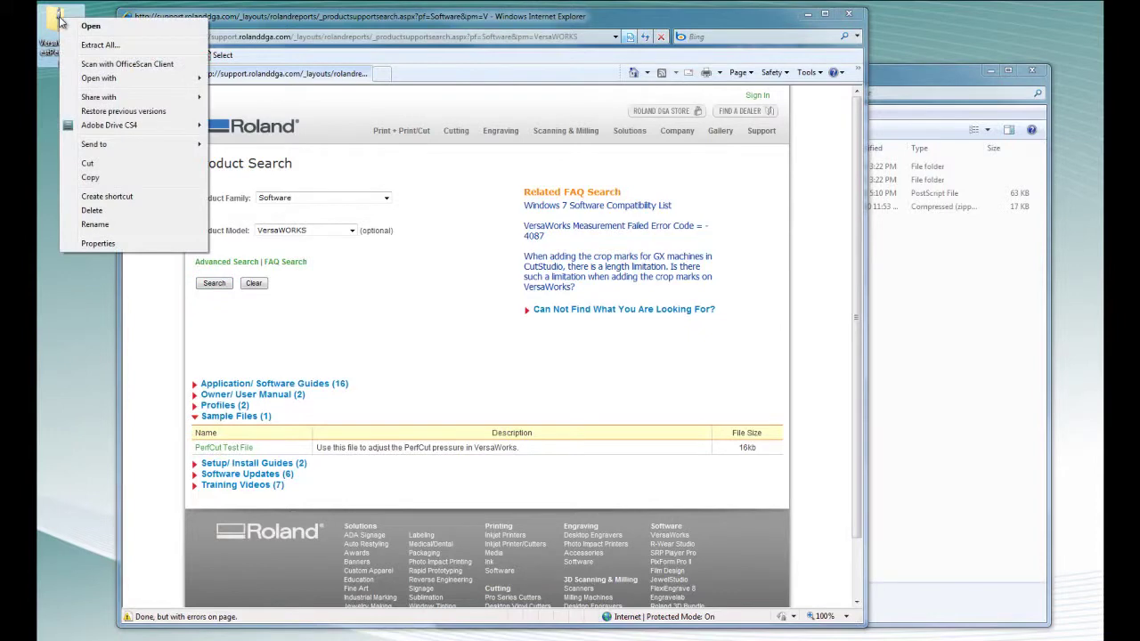
pyautogui.click(94, 43)
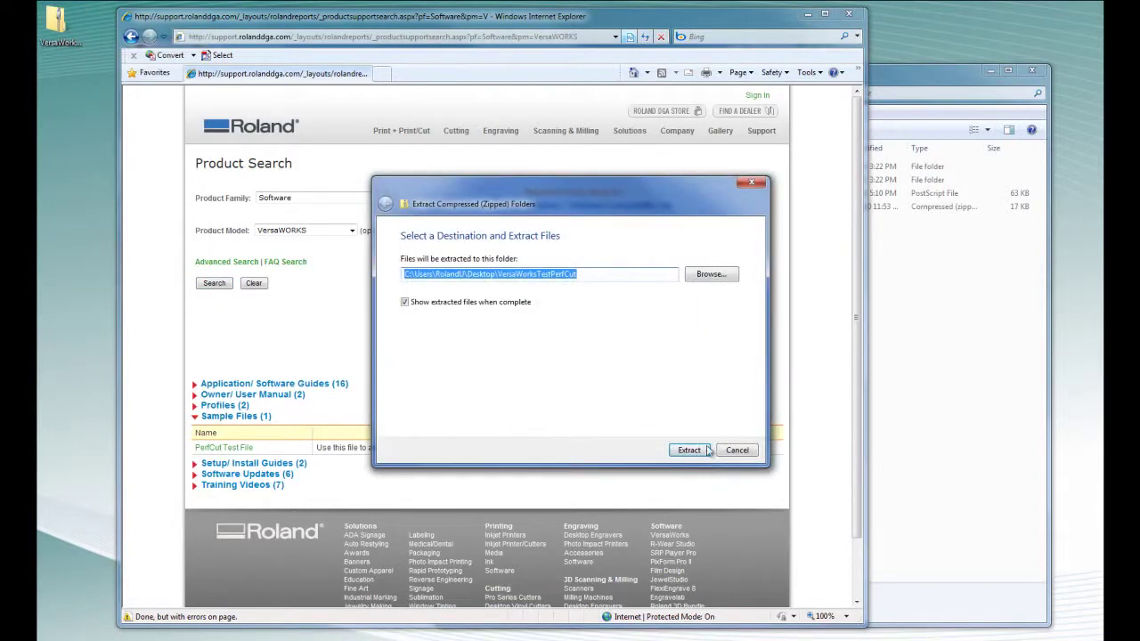
pyautogui.click(692, 450)
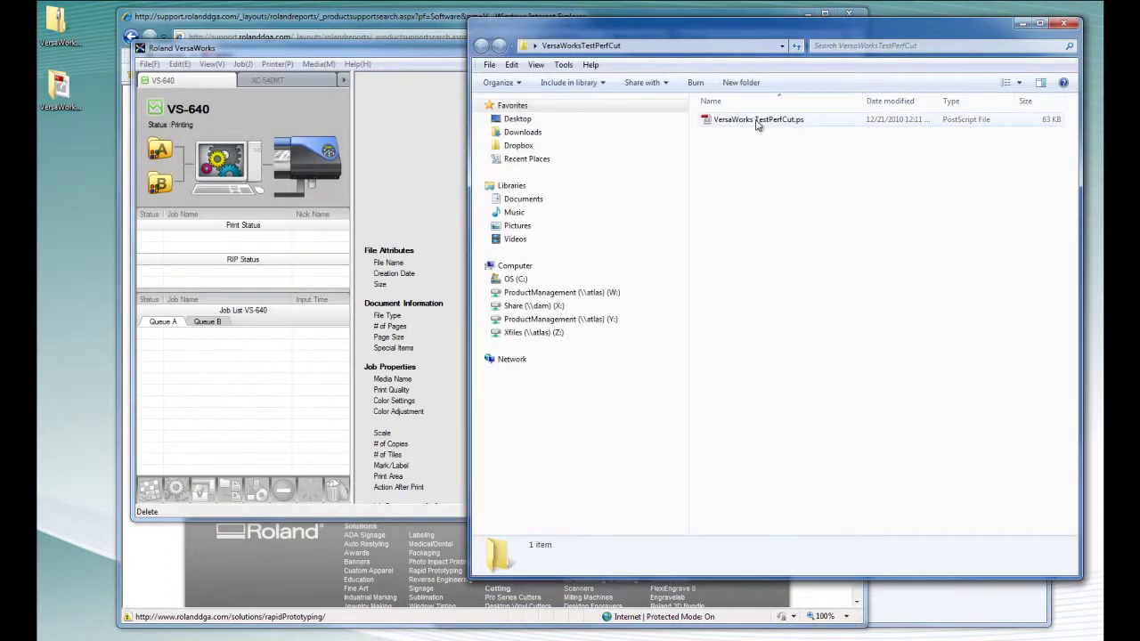
# Queue VersaWorks TestPerfCut.ps in Queue A, open its job settings and zoom into its cut lines.
pyautogui.moveTo(757, 120); pyautogui.dragTo(183, 378)
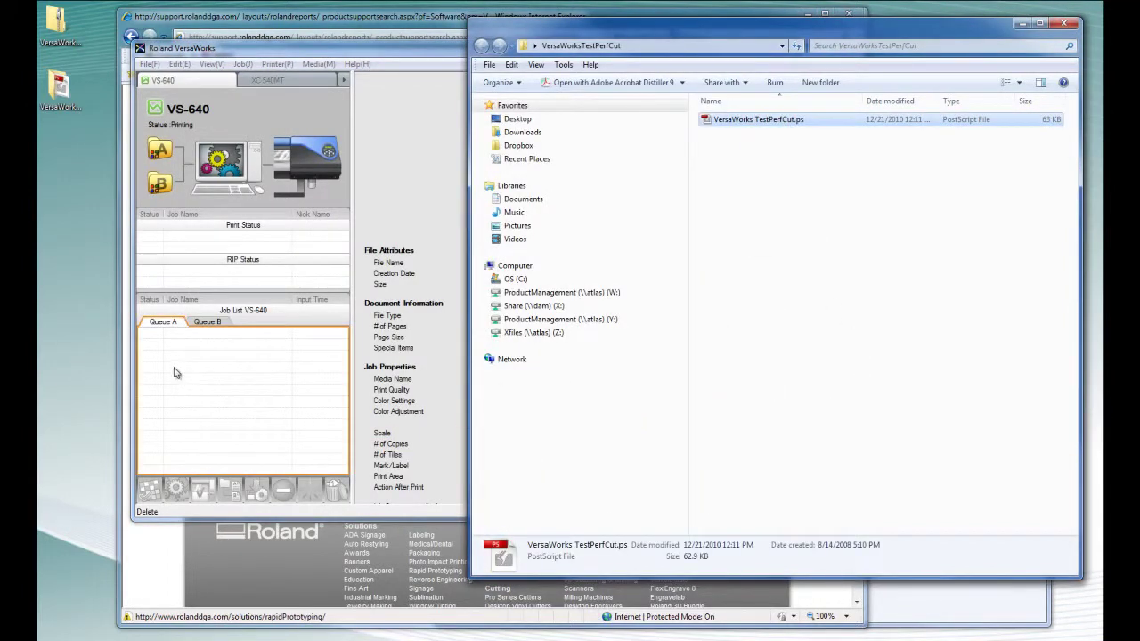
pyautogui.moveTo(174, 374); pyautogui.dragTo(176, 375)
pyautogui.doubleClick(208, 333)
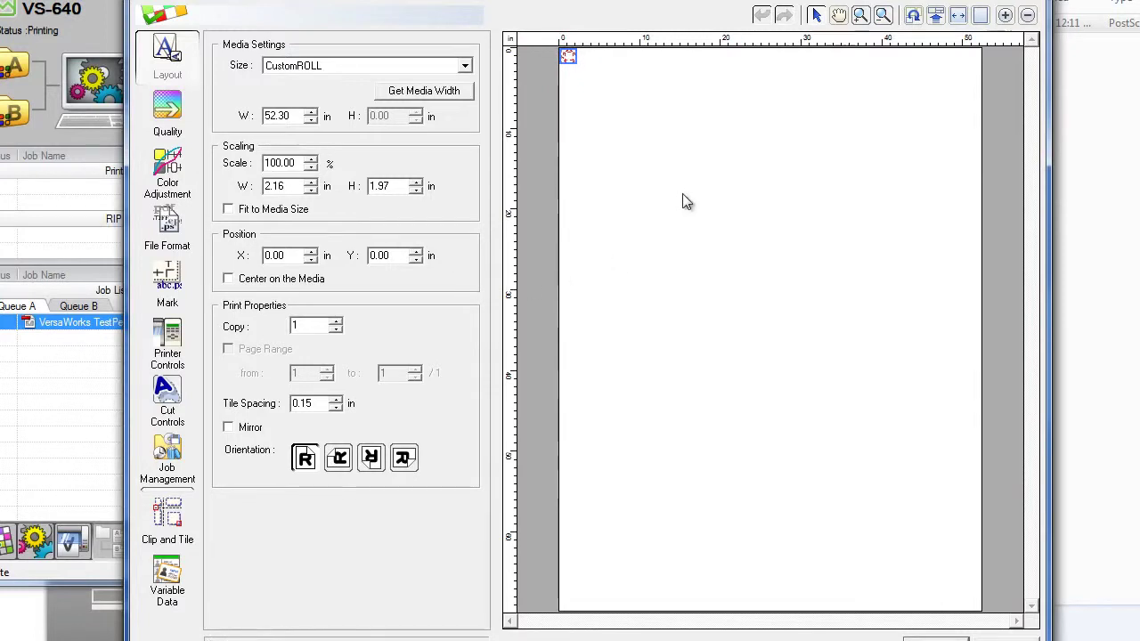
pyautogui.click(860, 15)
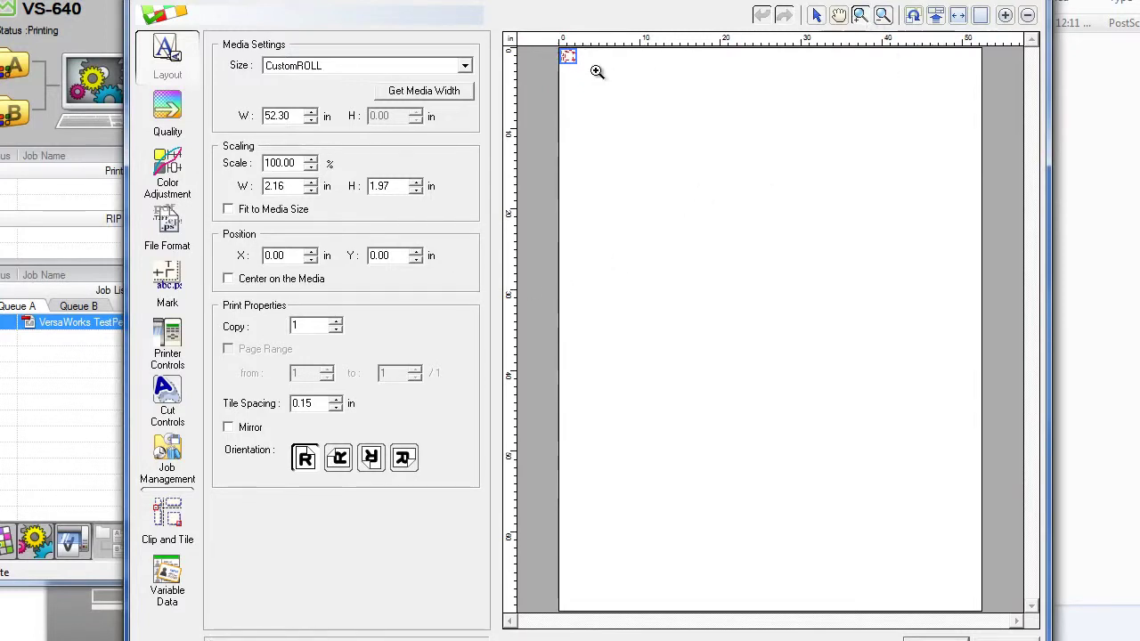
pyautogui.moveTo(589, 64); pyautogui.dragTo(532, 42)
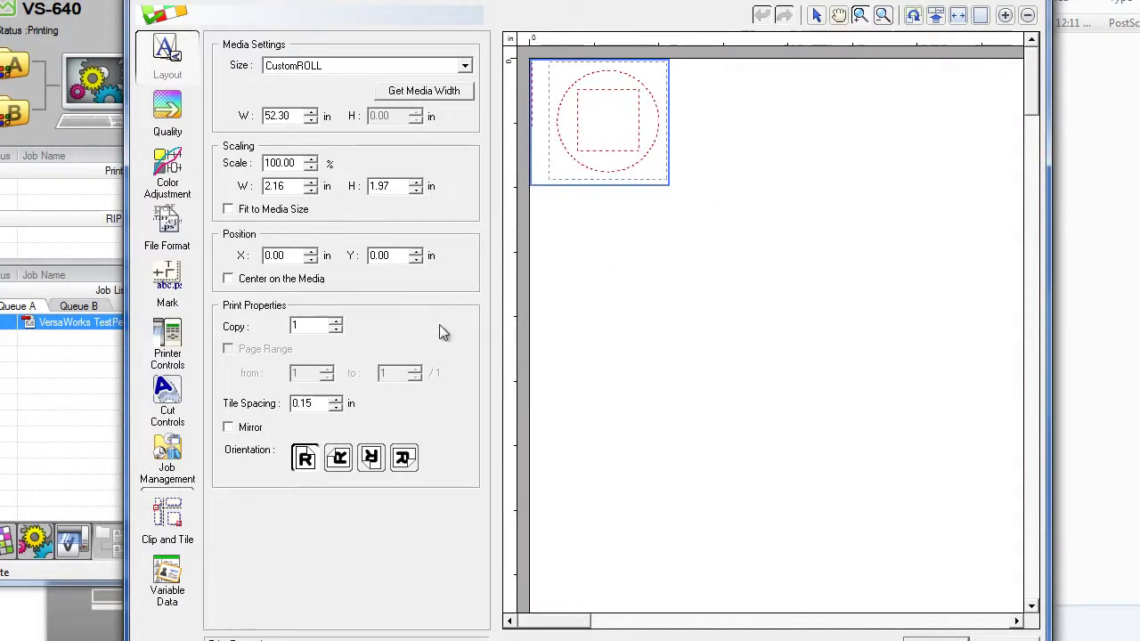
# Set the test job's Cut Controls operation mode to Cut Only.
pyautogui.click(168, 396)
pyautogui.click(451, 64)
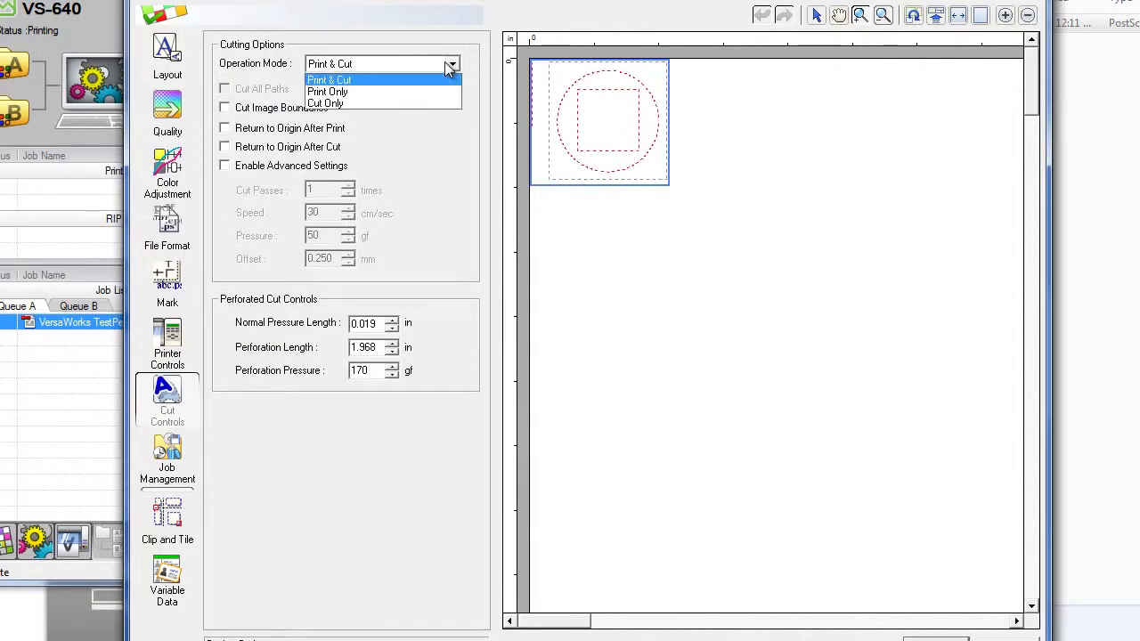
pyautogui.click(437, 103)
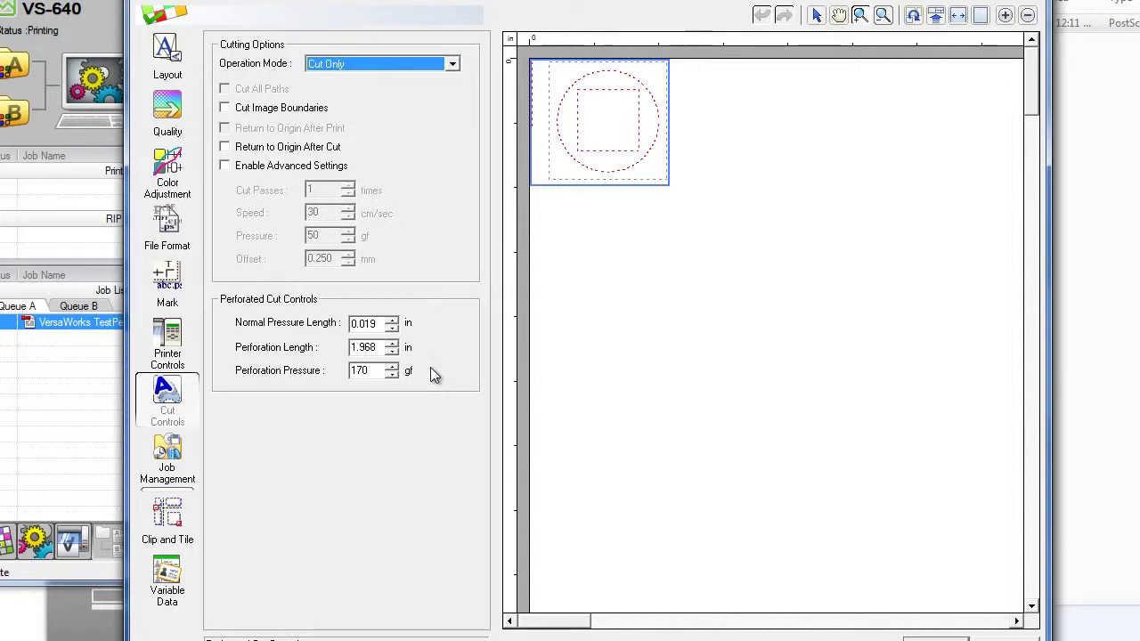
# Enable advanced cut settings, with 0.020 in normal pressure length and 1.000 in perforation length.
pyautogui.click(249, 168)
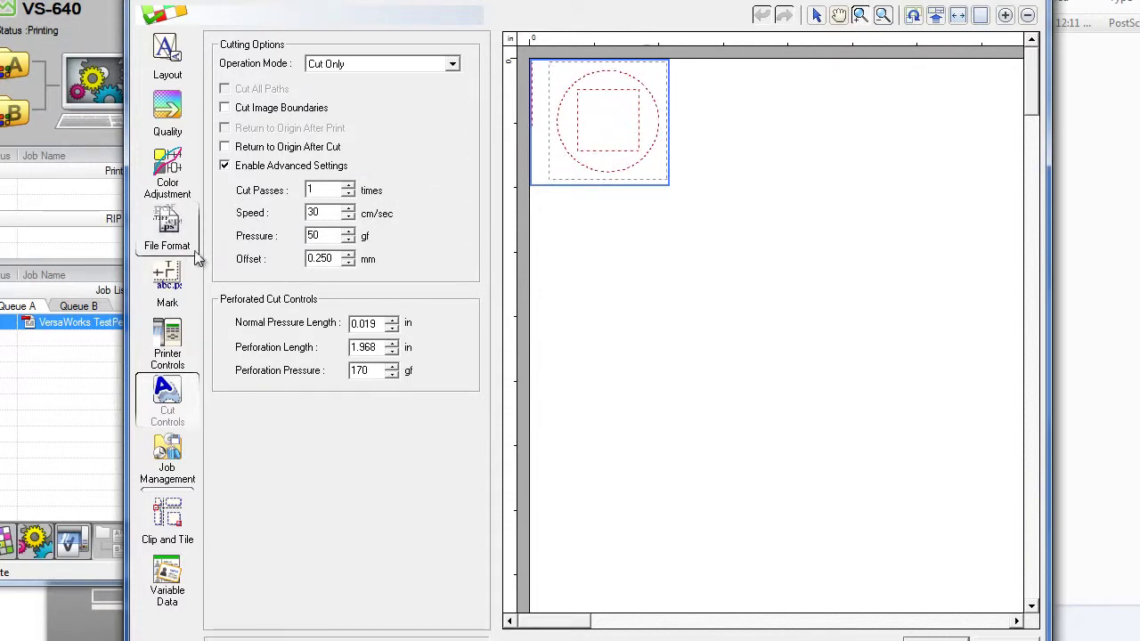
pyautogui.doubleClick(334, 233)
pyautogui.write('75')
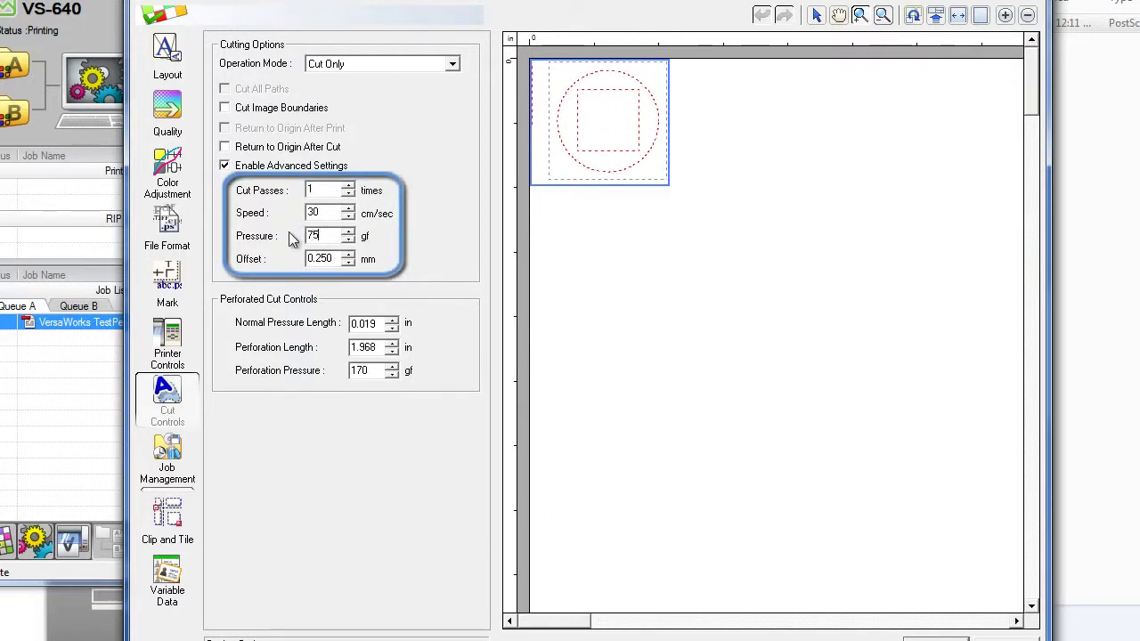
pyautogui.press('Tab')
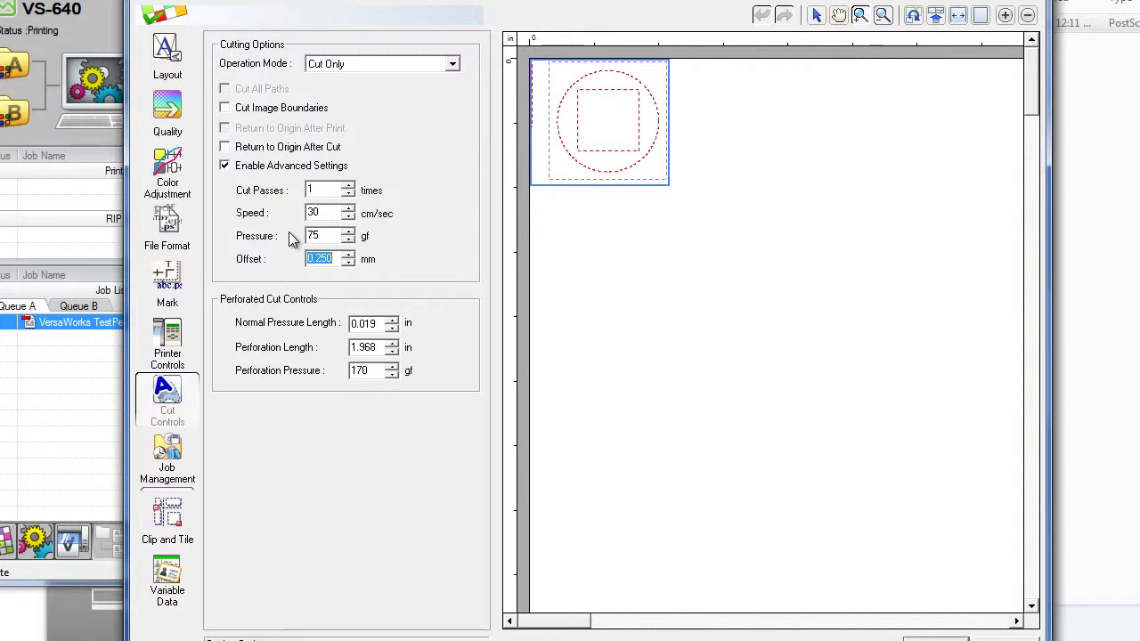
pyautogui.press('Tab')
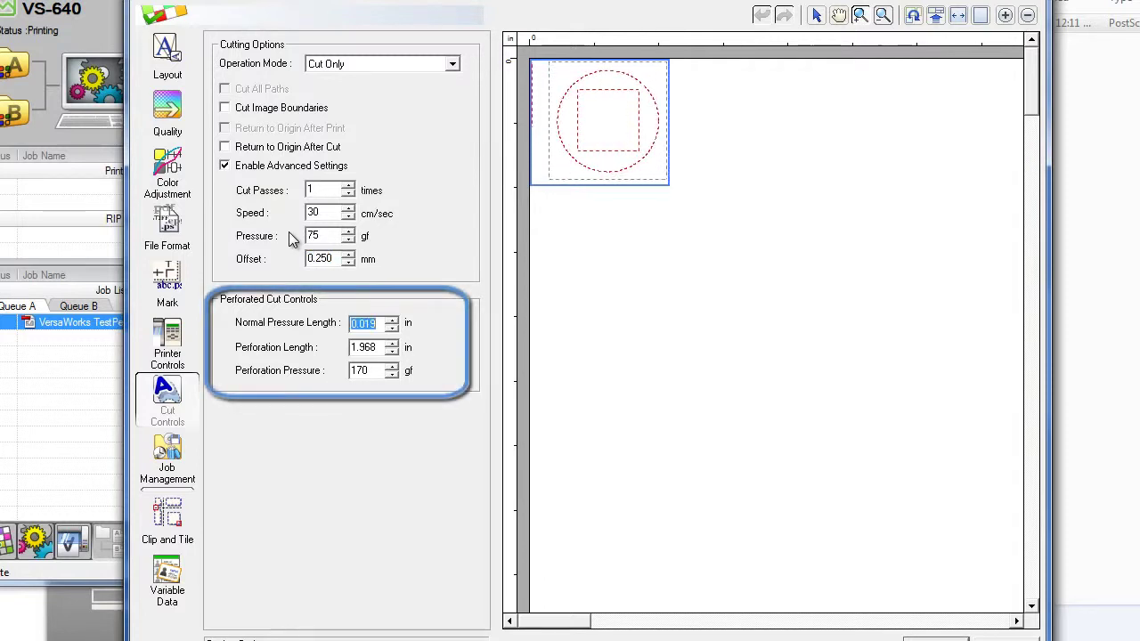
pyautogui.write('02')
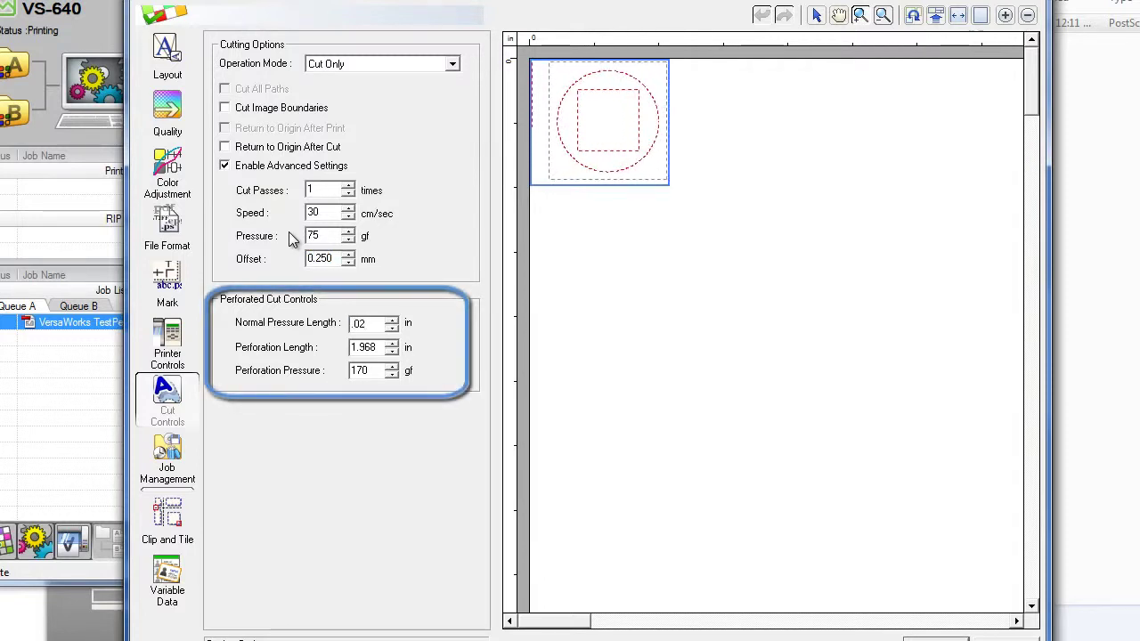
pyautogui.press('Tab')
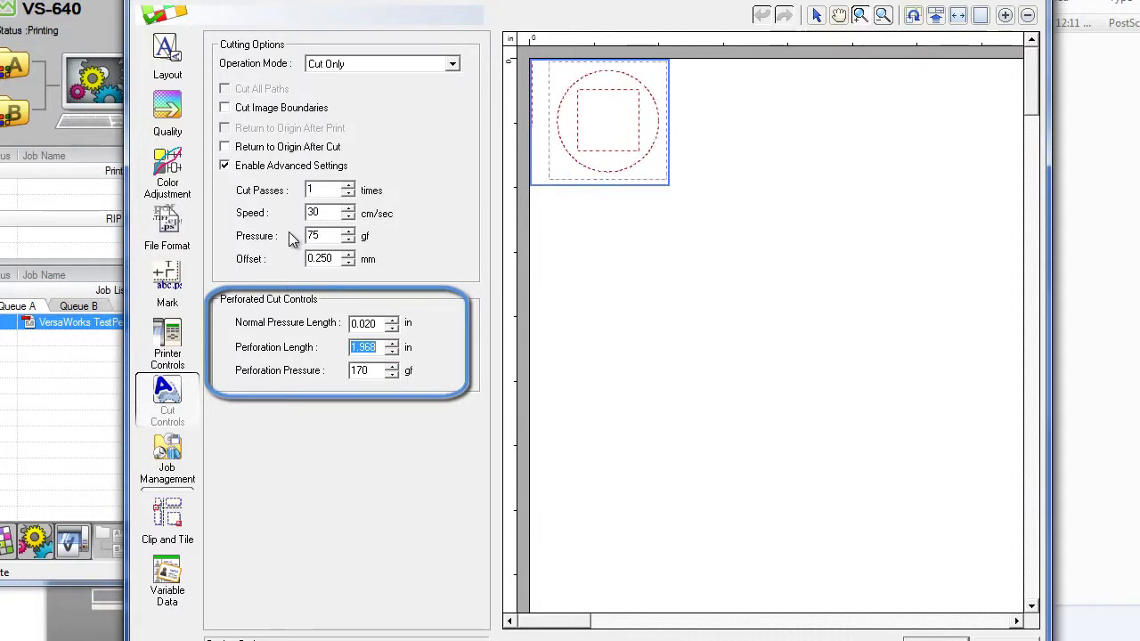
pyautogui.write('1')
pyautogui.press('Tab')
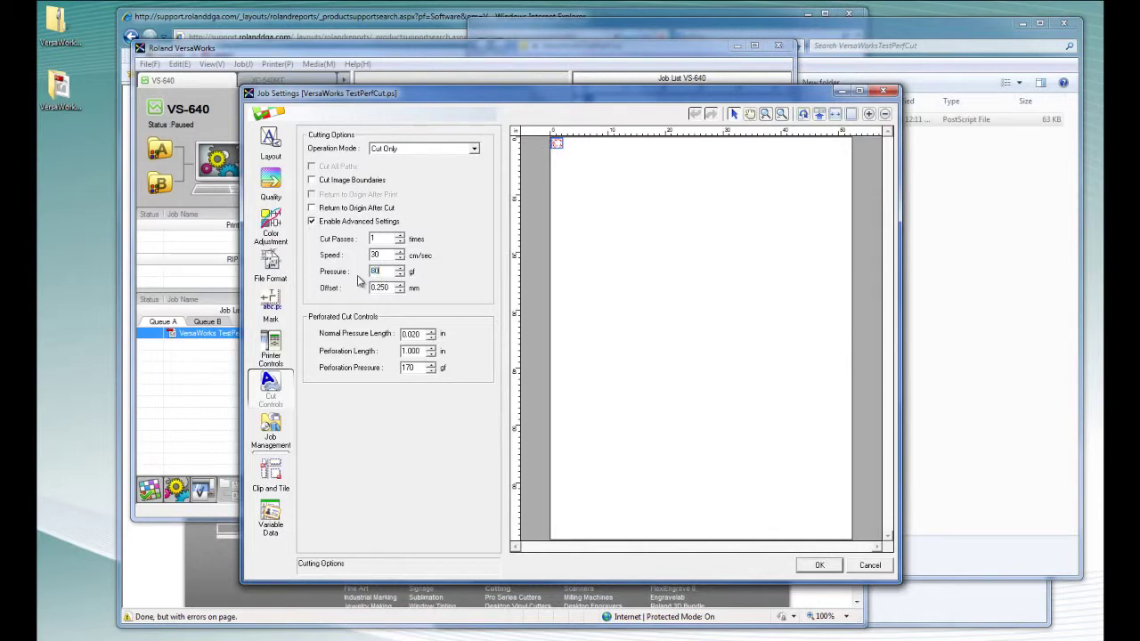
# Commit the test job's 80 gf cutting pressure.
pyautogui.press('Tab')
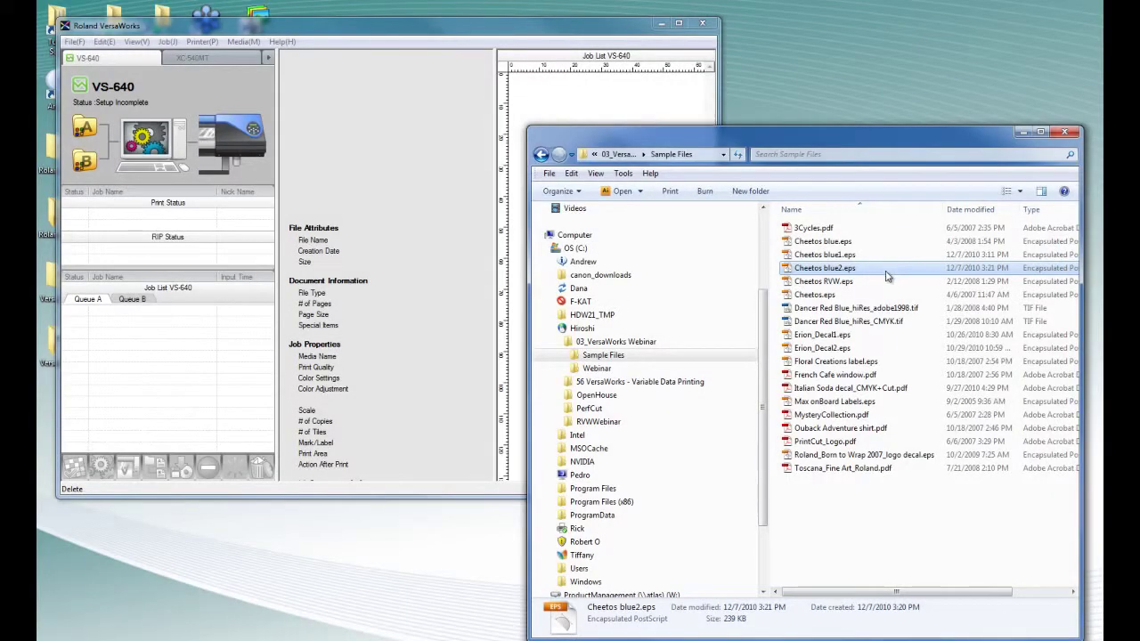
# Drop Cheetos blue2.eps into Queue A and open its Job Settings.
pyautogui.moveTo(885, 267)
pyautogui.mouseDown()
pyautogui.moveTo(280, 437)
pyautogui.moveTo(114, 356)
pyautogui.mouseUp()
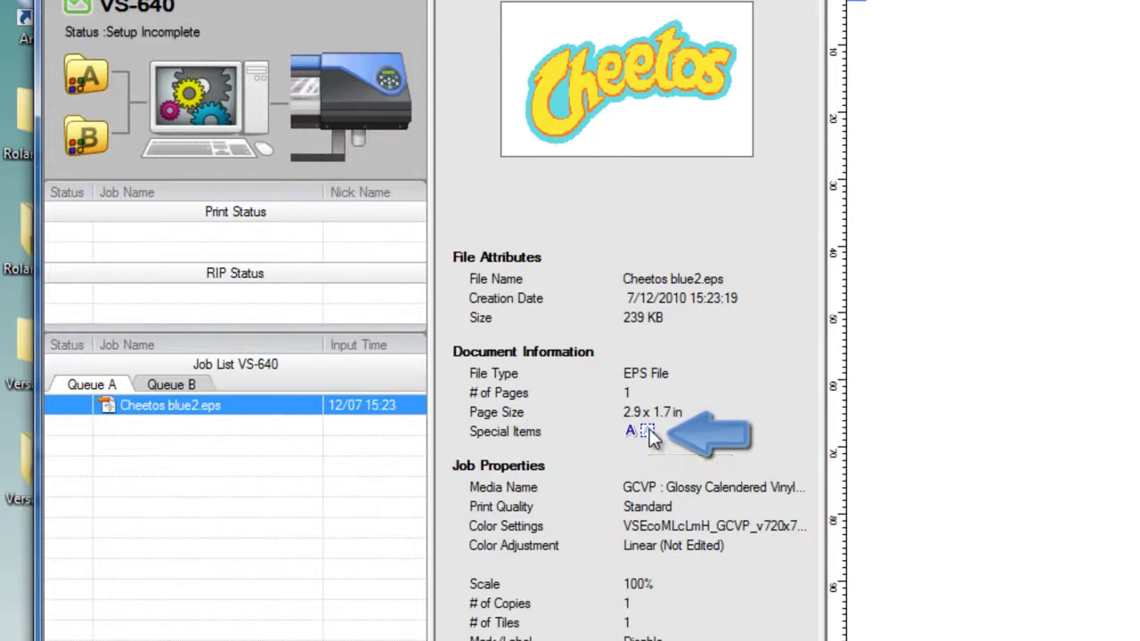
pyautogui.doubleClick(156, 408)
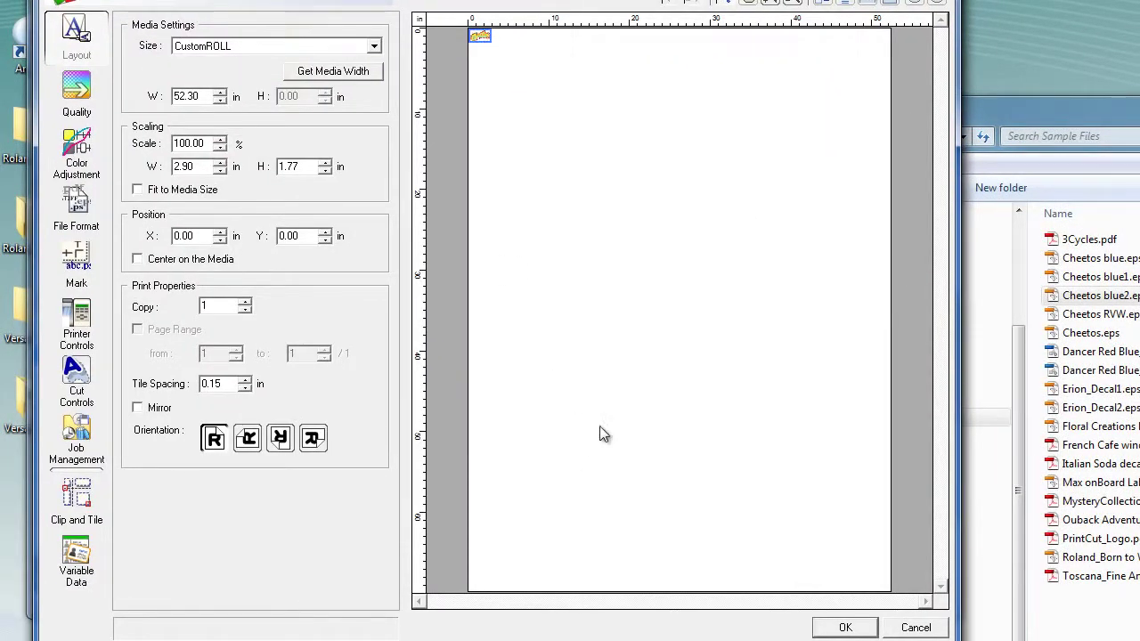
# Fit the Cheetos logo to media size and select MCVP Matte Calendered Vinyl (ESM) media.
pyautogui.click(138, 190)
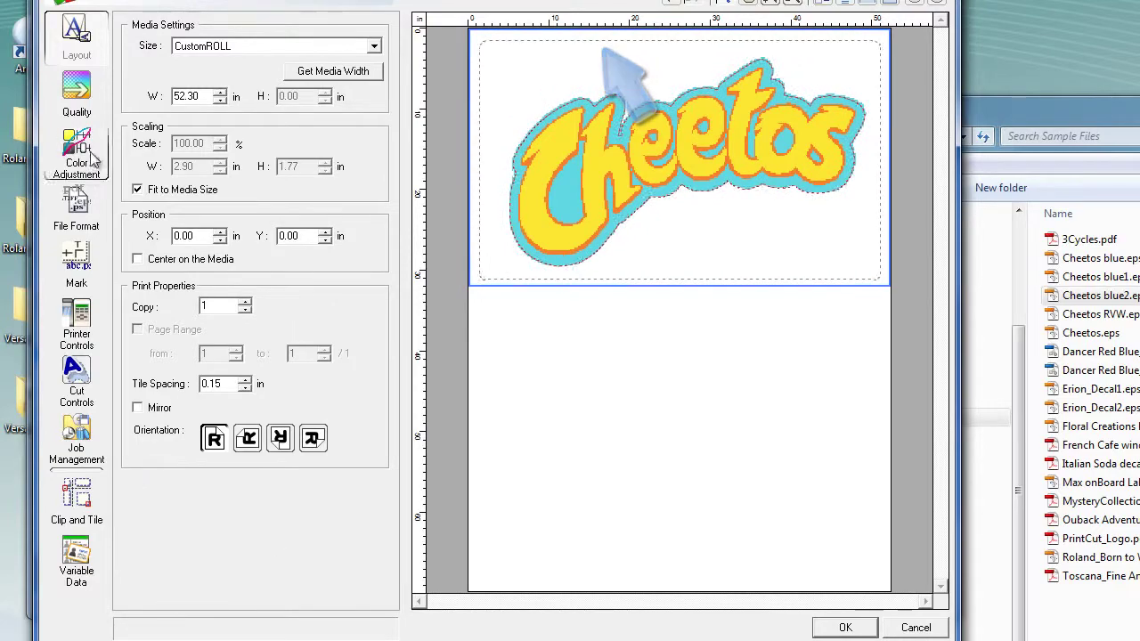
pyautogui.click(77, 94)
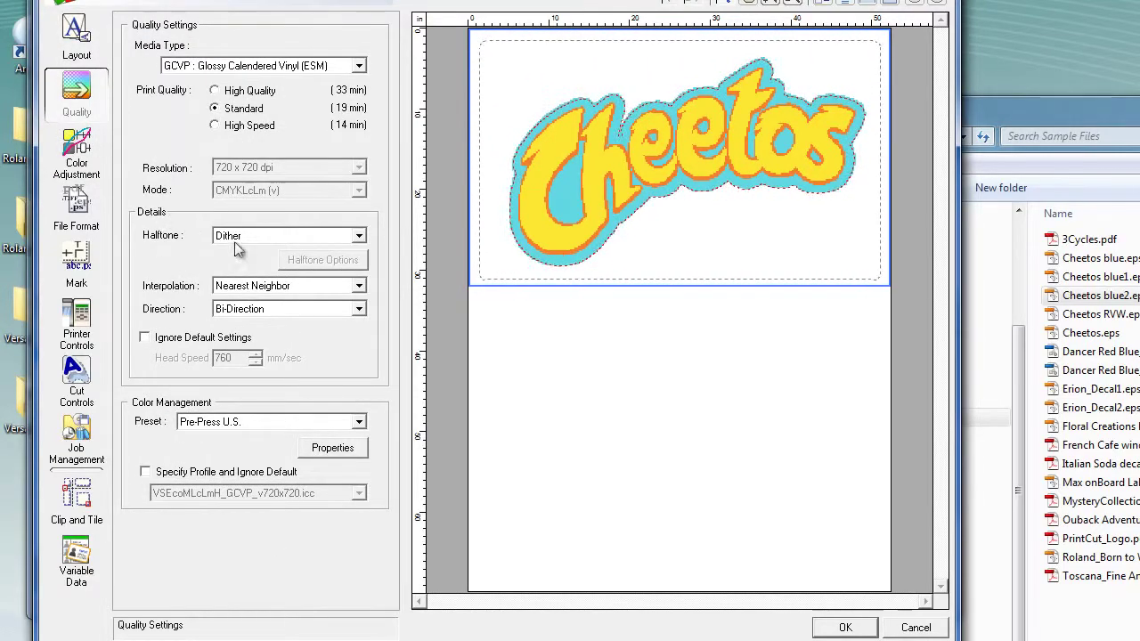
pyautogui.click(264, 67)
pyautogui.click(254, 303)
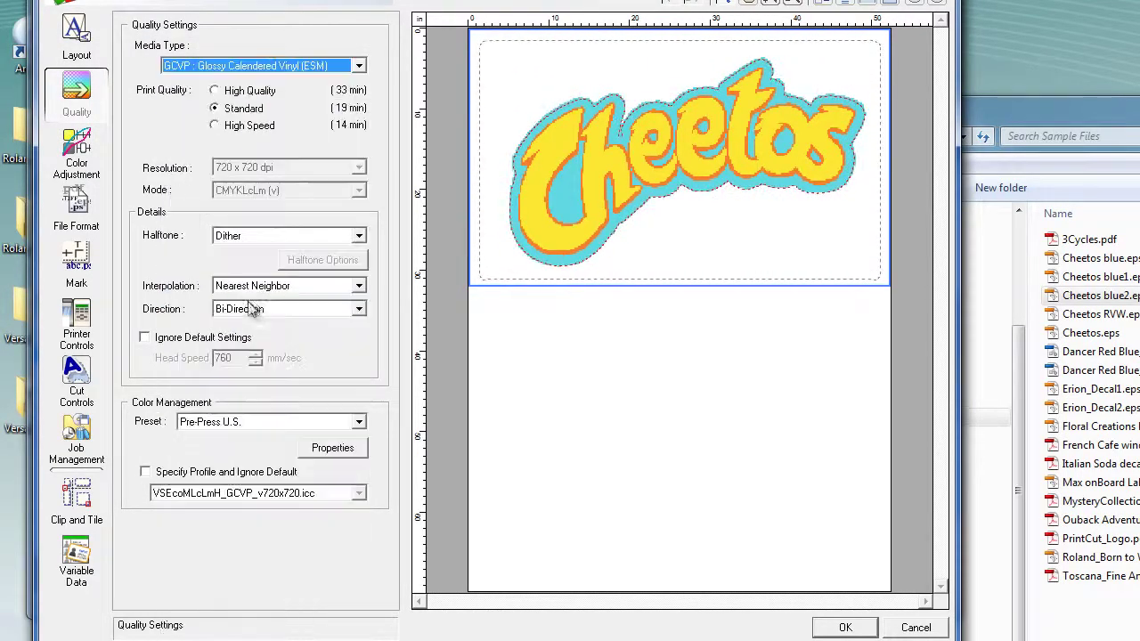
pyautogui.click(241, 68)
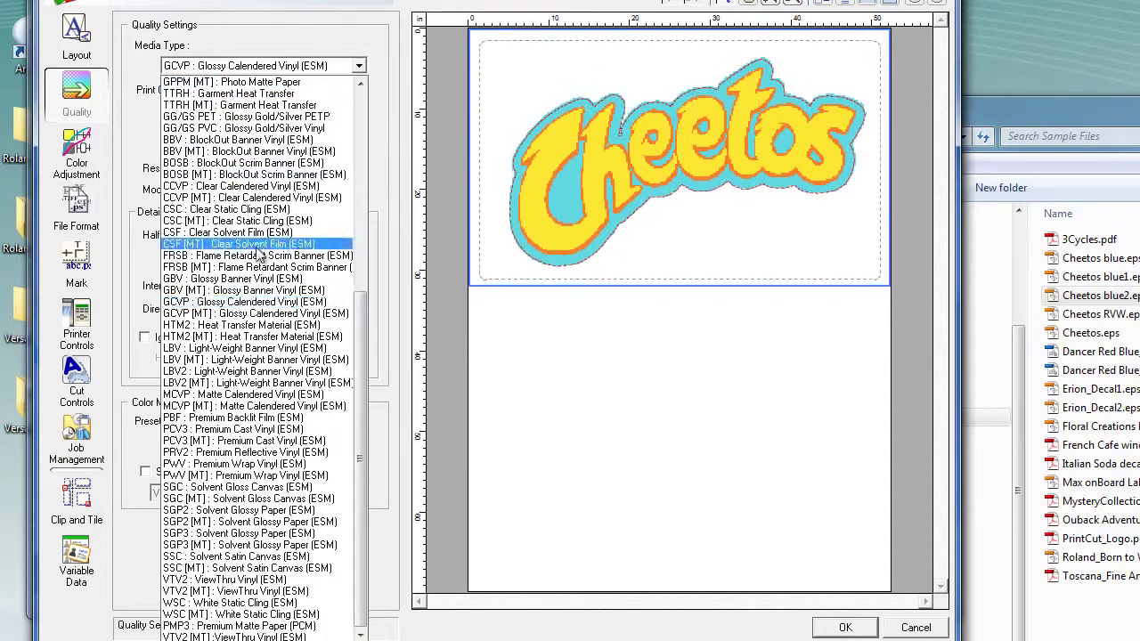
pyautogui.click(241, 397)
pyautogui.click(249, 108)
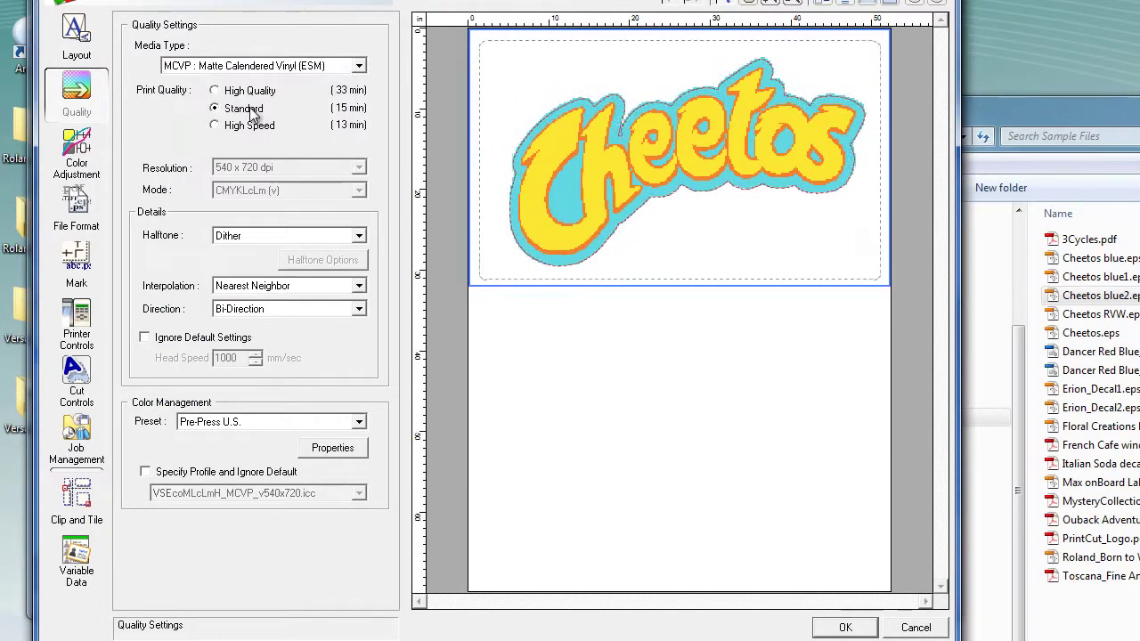
# Enable advanced cut settings for Cheetos with speed 20 and pressure 75.
pyautogui.click(77, 381)
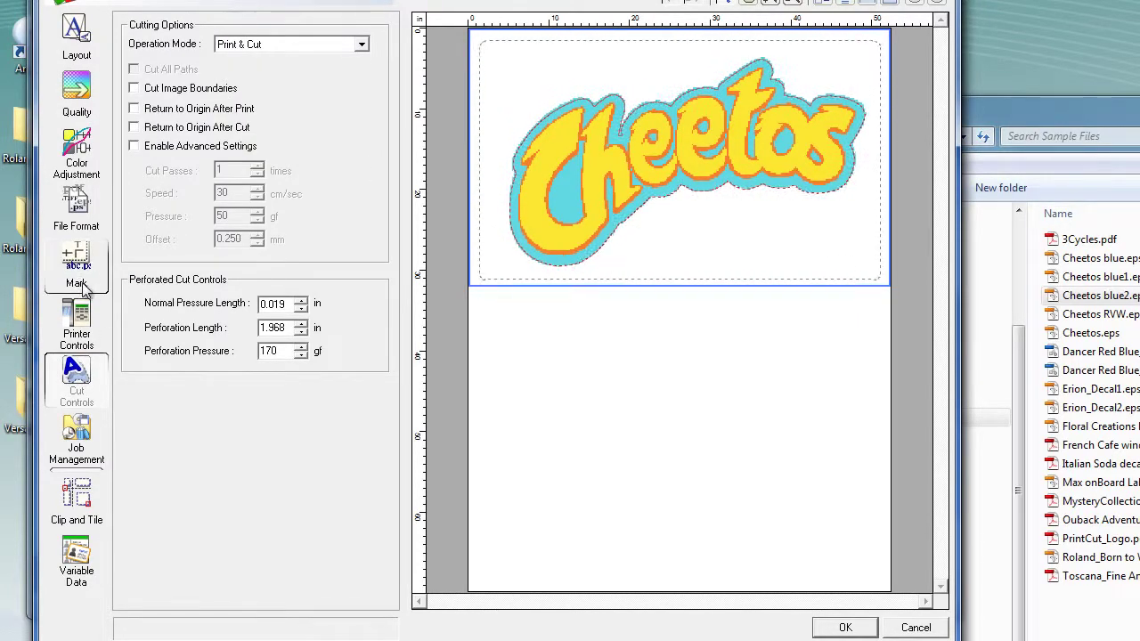
pyautogui.click(135, 146)
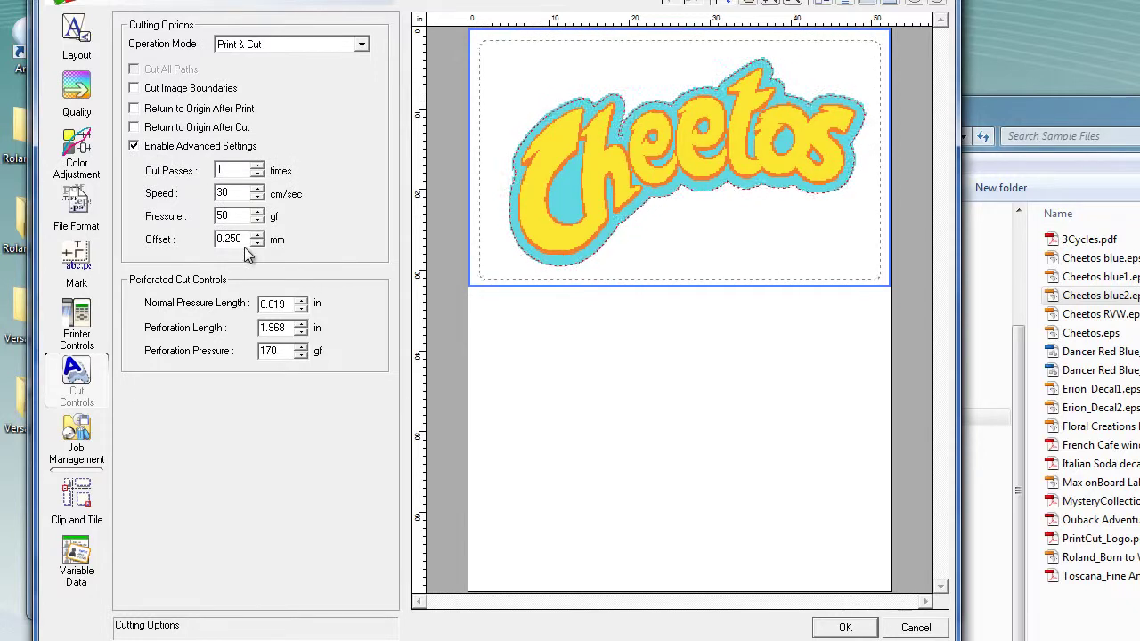
pyautogui.moveTo(239, 195); pyautogui.dragTo(196, 193)
pyautogui.write('20')
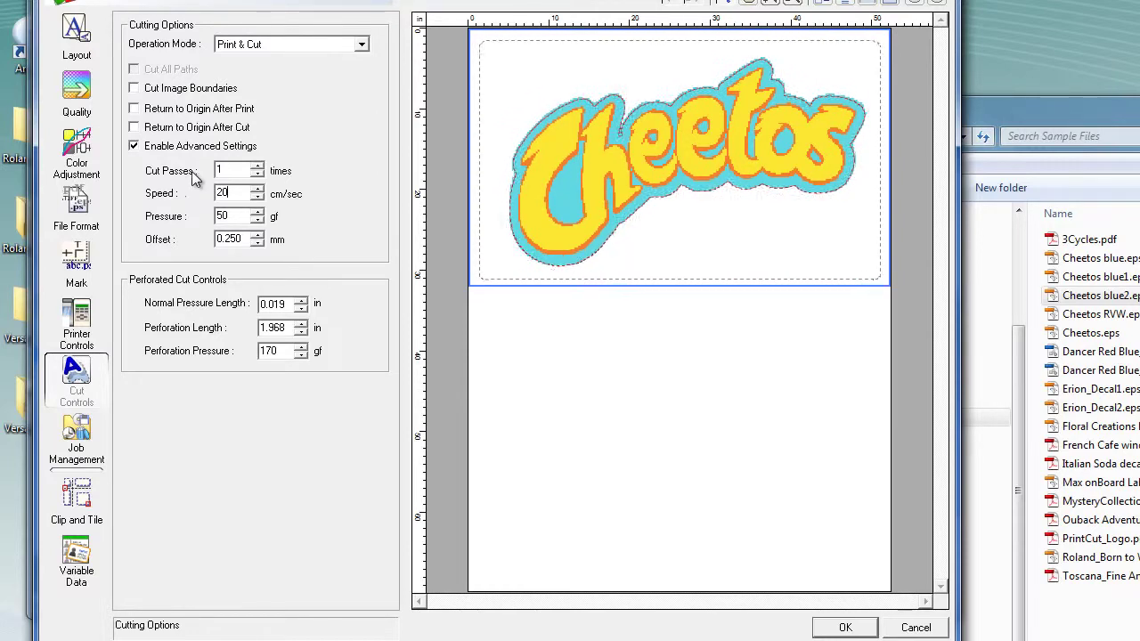
pyautogui.press('Tab')
pyautogui.write('7')
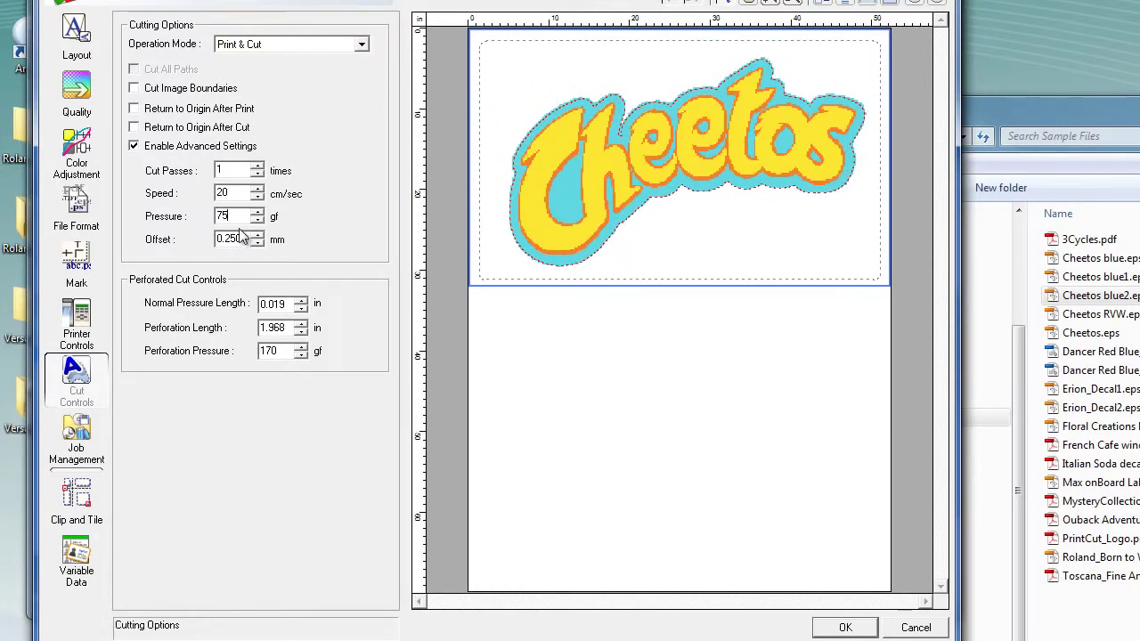
pyautogui.press('Tab')
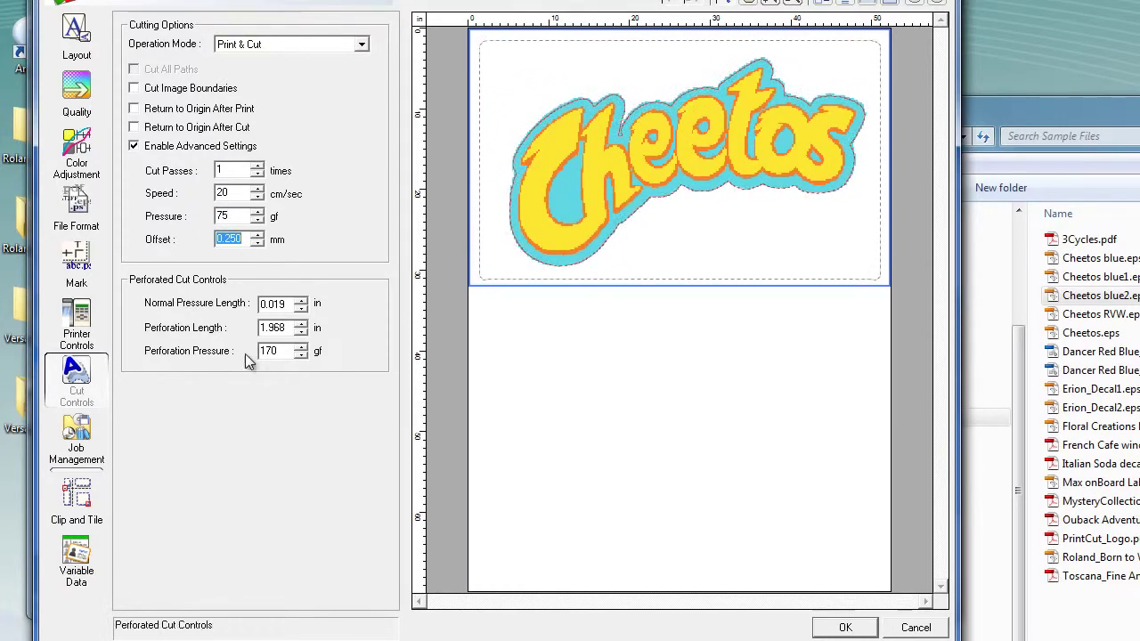
# Set normal pressure length 0.020 in and perforation length 2.000 in at 180 gf.
pyautogui.click(274, 305)
pyautogui.moveTo(273, 306); pyautogui.dragTo(299, 306)
pyautogui.write('0.020')
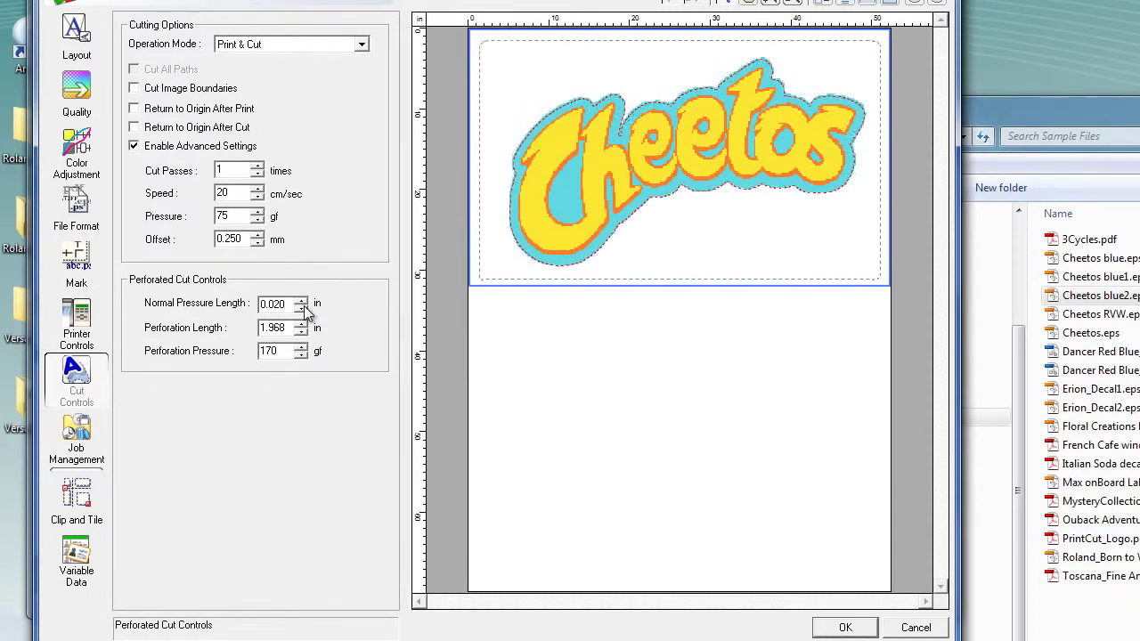
pyautogui.press('Tab')
pyautogui.write('2')
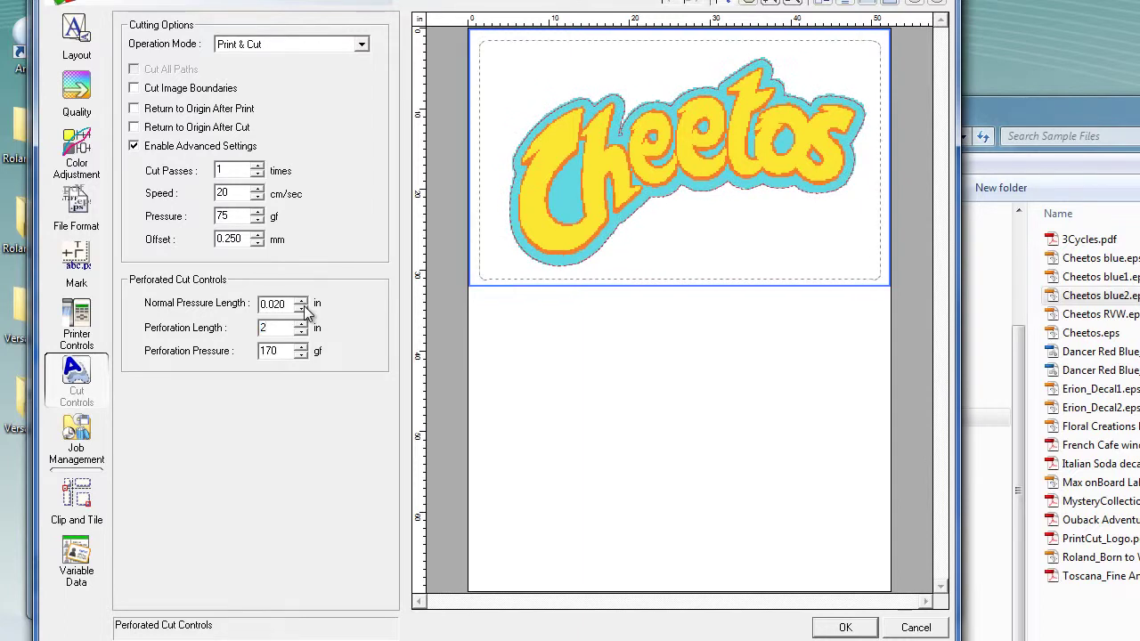
pyautogui.press('Tab')
pyautogui.write('180')
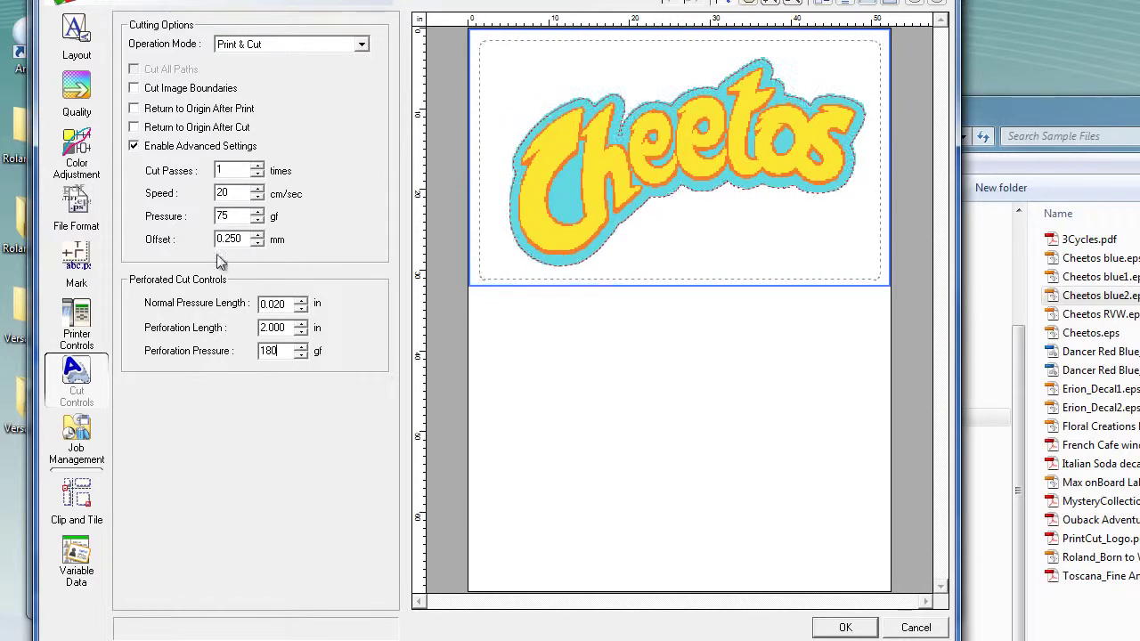
pyautogui.click(76, 37)
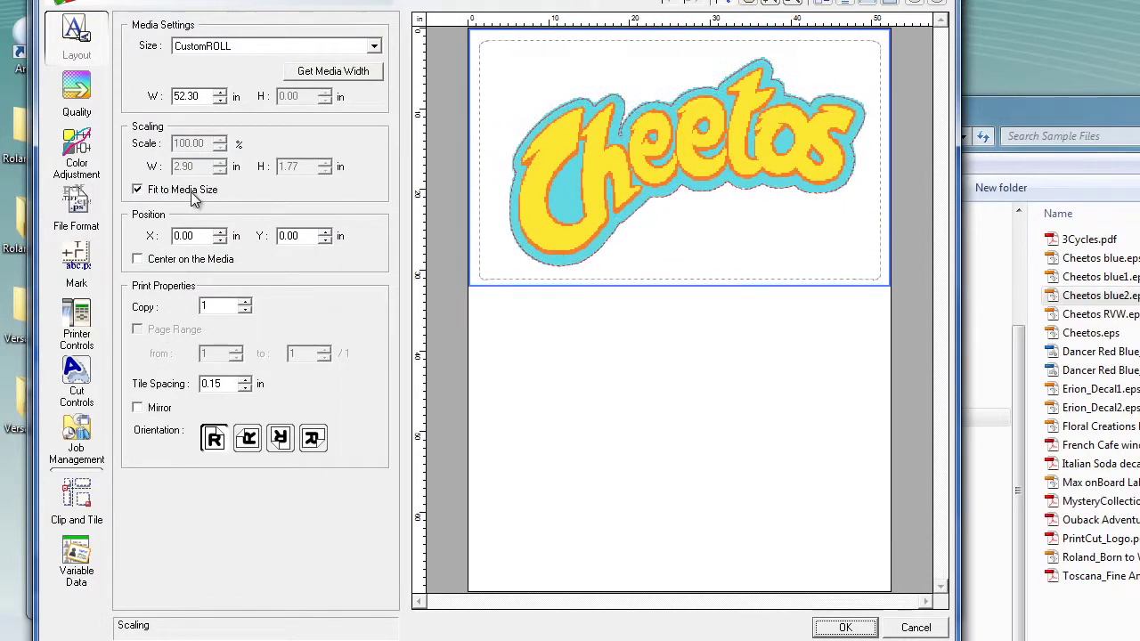
# Turn off Fit to Media Size and set the copy count to 56 at 200% scale.
pyautogui.click(191, 191)
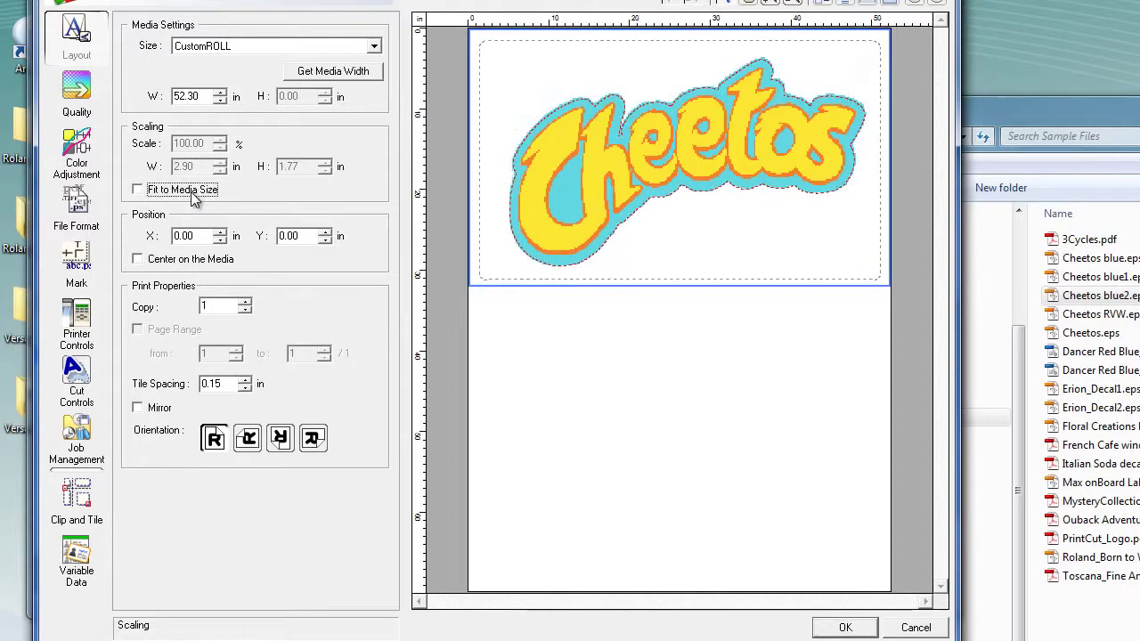
pyautogui.click(245, 303)
pyautogui.write('50')
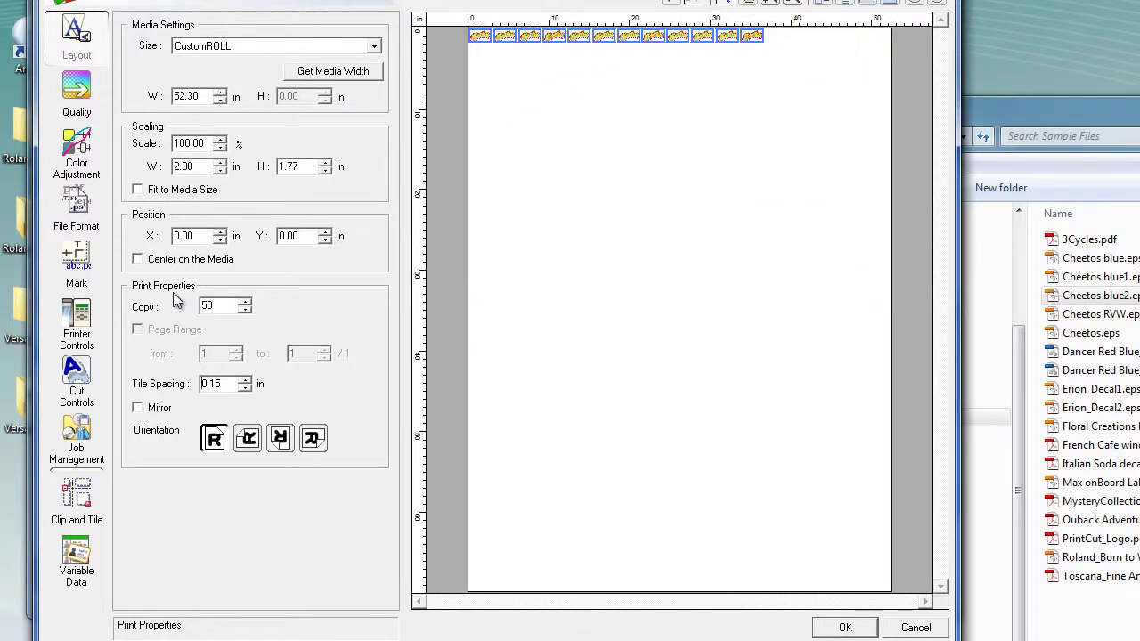
pyautogui.click(245, 302)
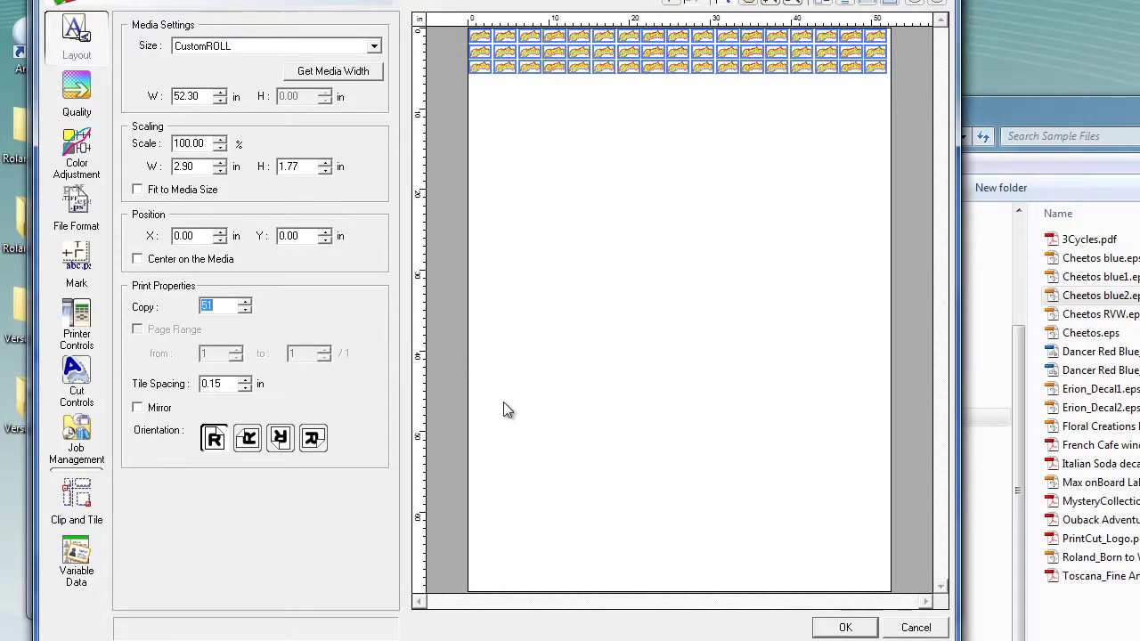
pyautogui.click(245, 303)
pyautogui.click(245, 303)
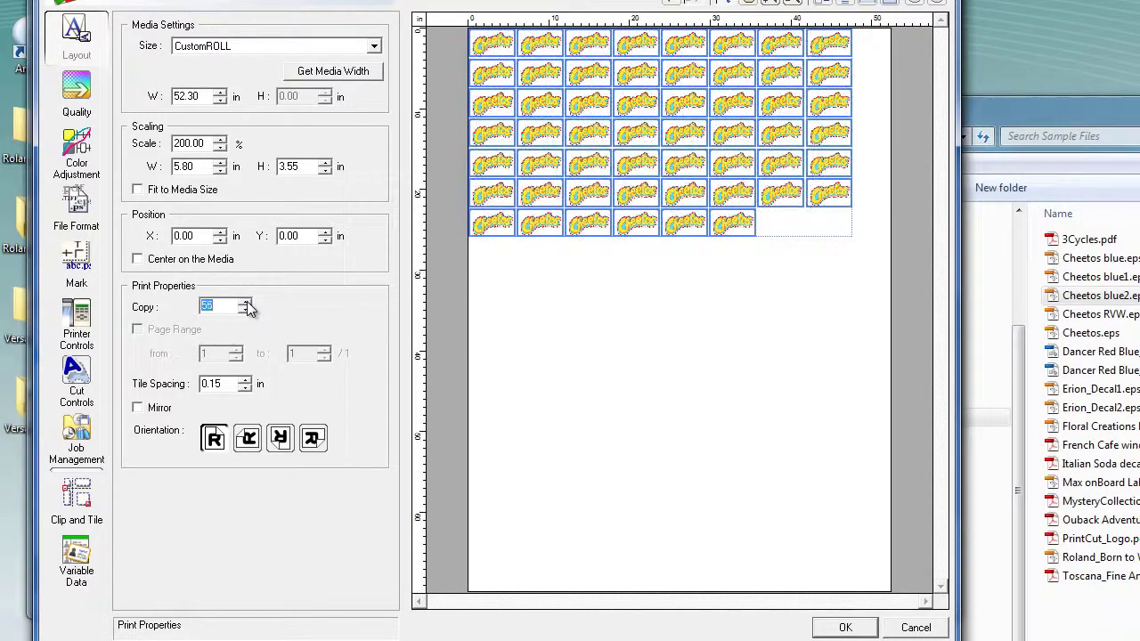
pyautogui.click(246, 303)
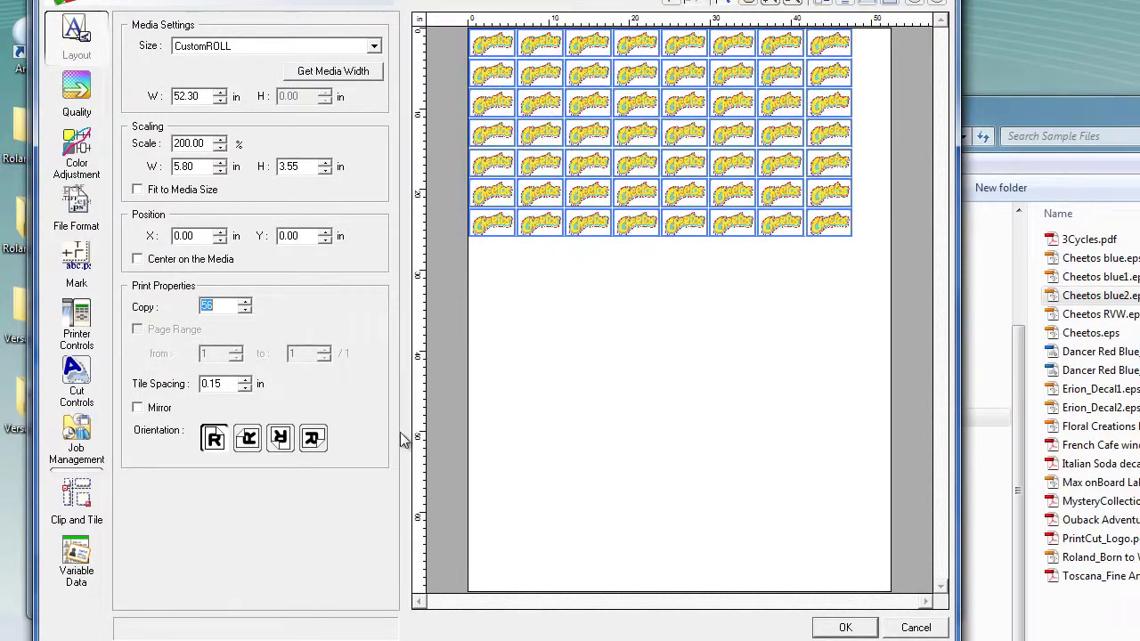
# Confirm the job settings and return to Queue A with Cheetos blue2.eps listed.
pyautogui.click(845, 628)
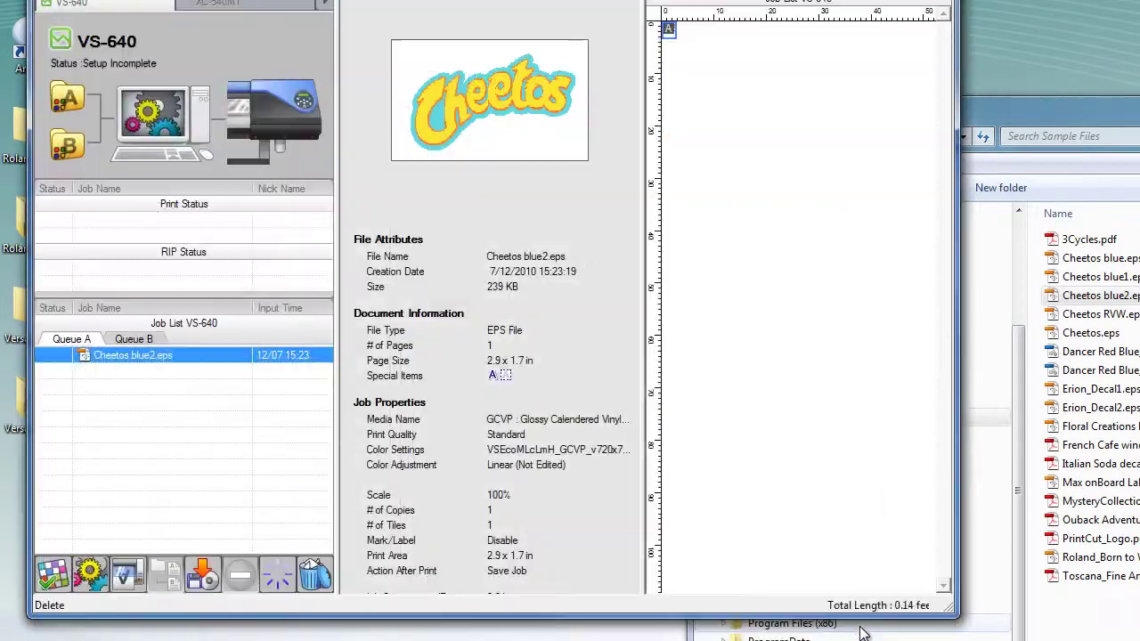